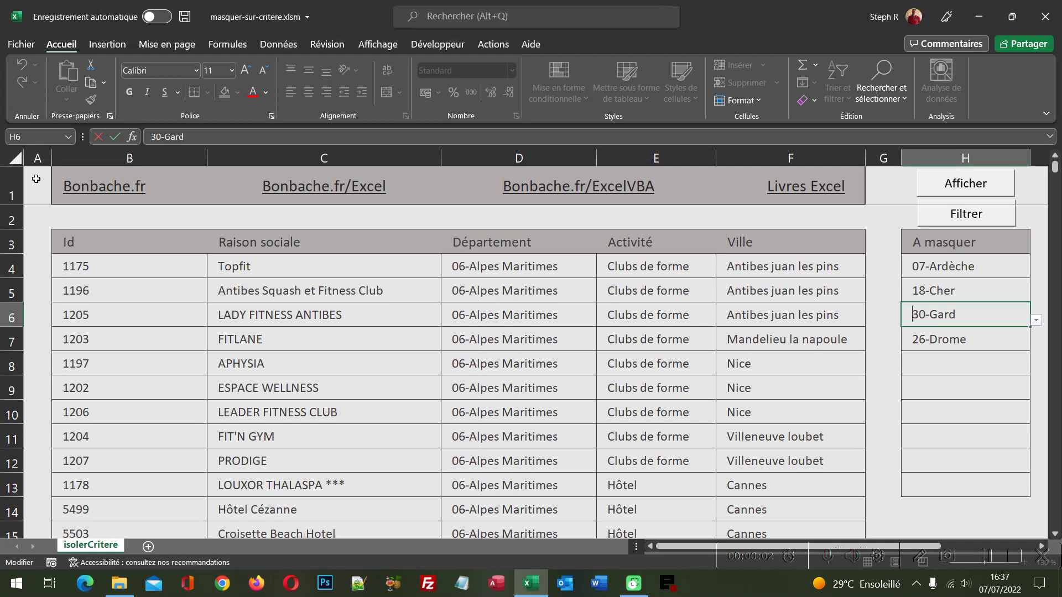
# - Finish the 30-Gard entry in H6, then view H8's department list without choosing one
pyautogui.click(36, 178)
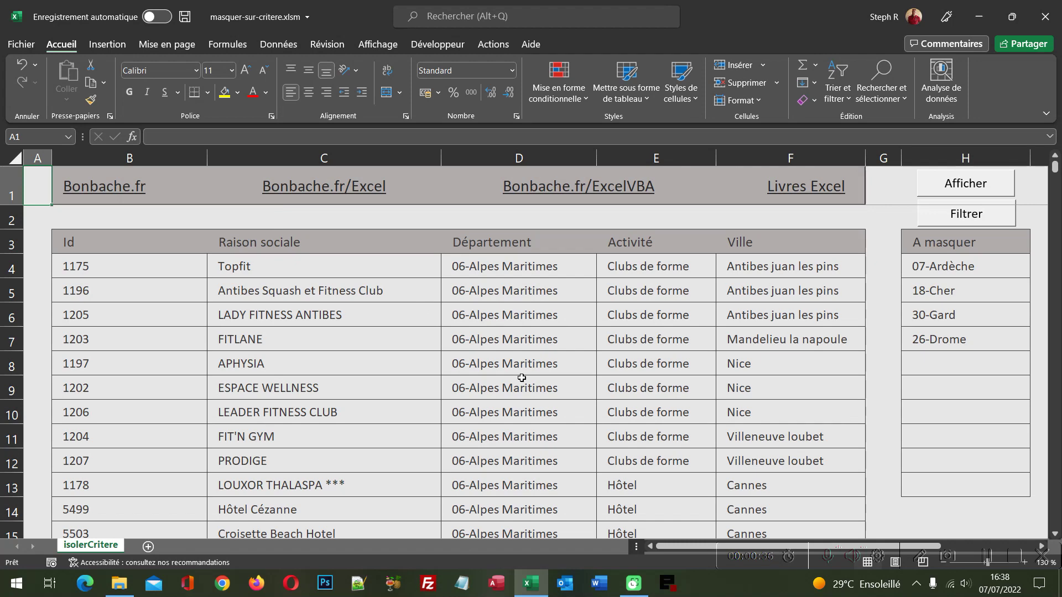
pyautogui.scroll(-4, 521, 378)
pyautogui.scroll(-2, 521, 377)
pyautogui.scroll(-6, 521, 378)
pyautogui.scroll(-1, 521, 377)
pyautogui.scroll(1, 521, 378)
pyautogui.scroll(6, 522, 378)
pyautogui.scroll(6, 522, 378)
pyautogui.click(931, 366)
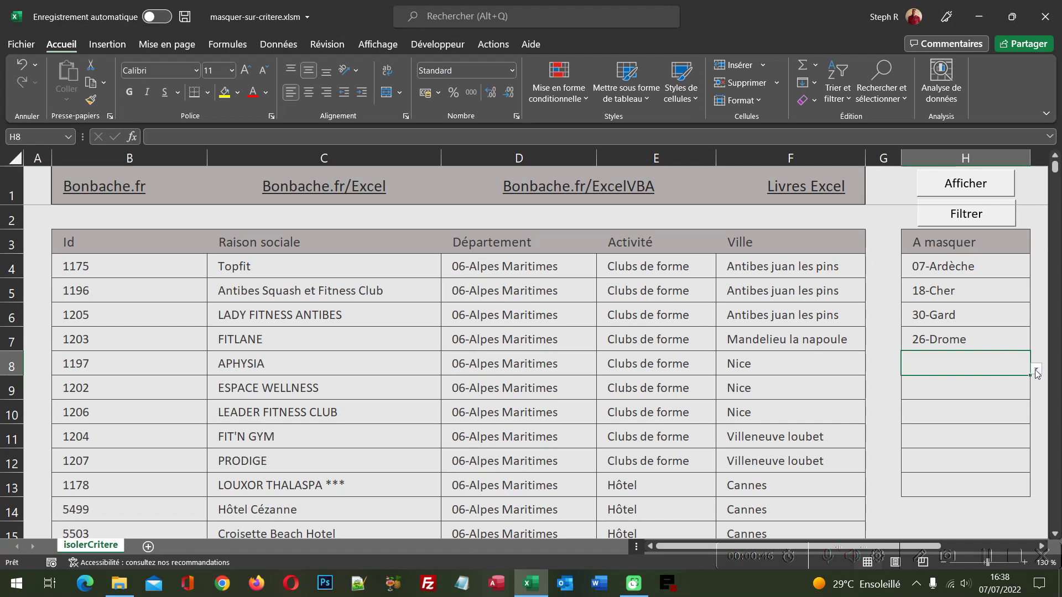
pyautogui.click(1036, 372)
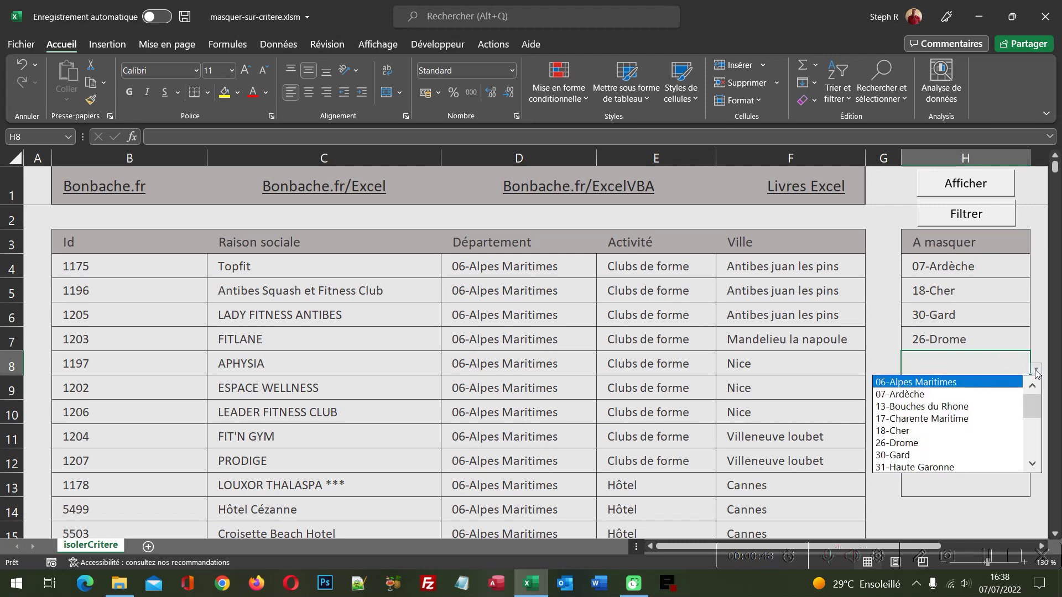
pyautogui.click(1036, 372)
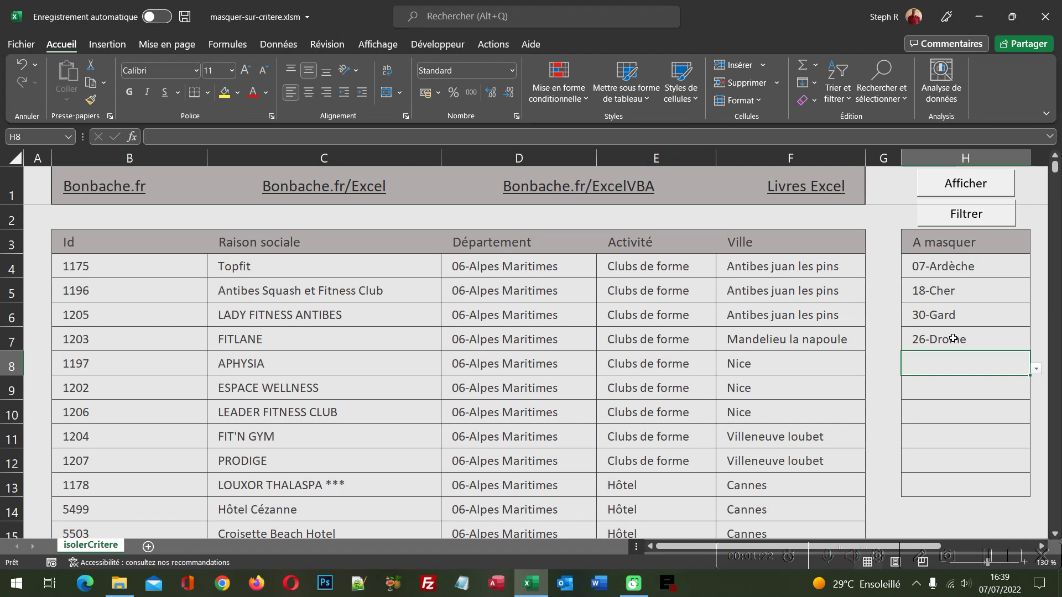
# - Open the code of the macro assigned to the Afficher button
pyautogui.rightClick(949, 186)
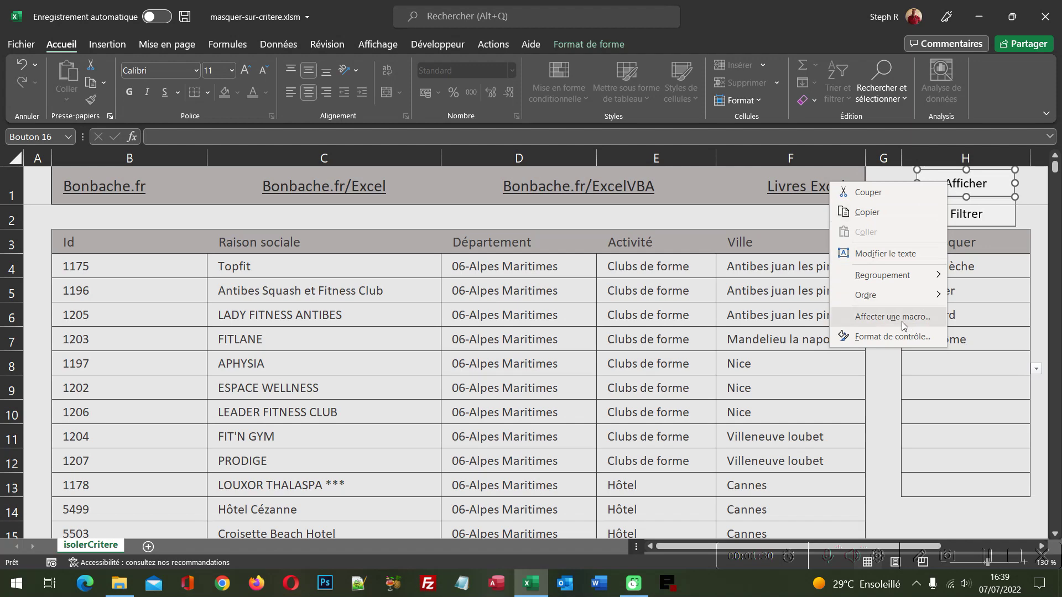
pyautogui.click(902, 322)
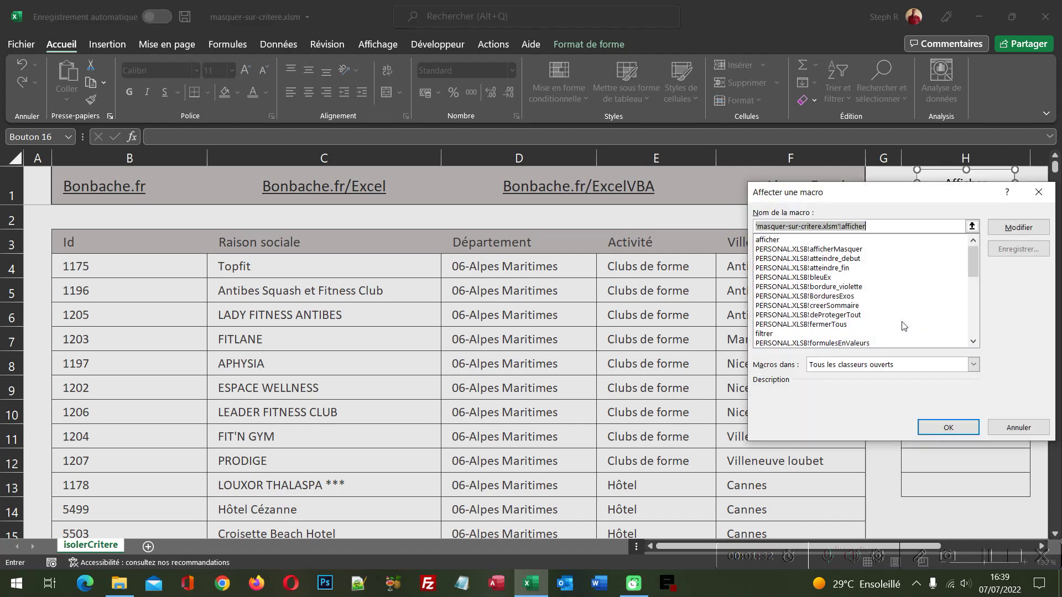
pyautogui.click(1015, 227)
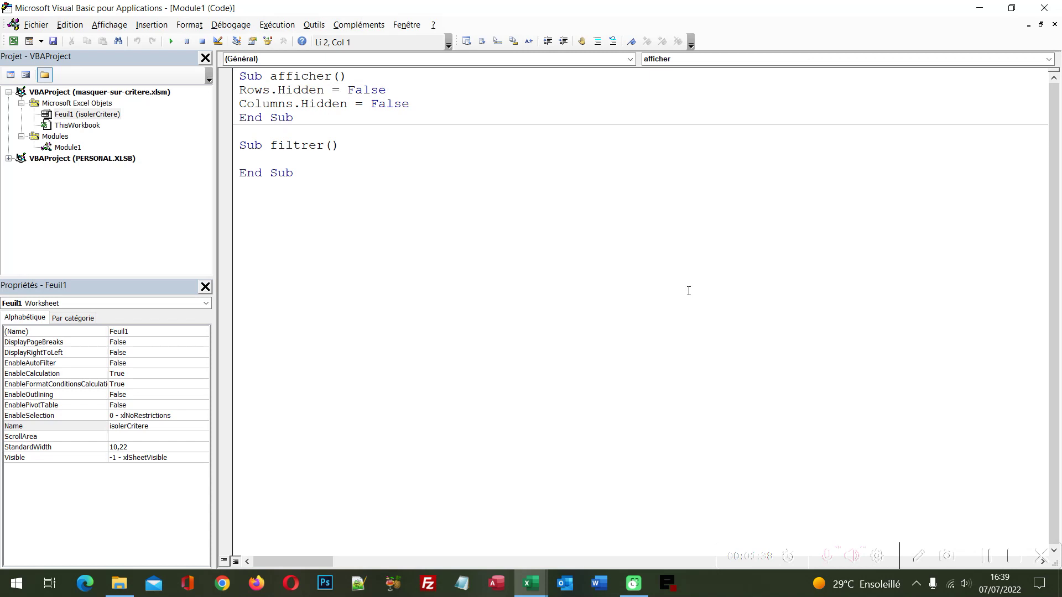
# - Highlight afficher, Rows, Columns, Hidden and filtrer in the macro code
pyautogui.doubleClick(326, 77)
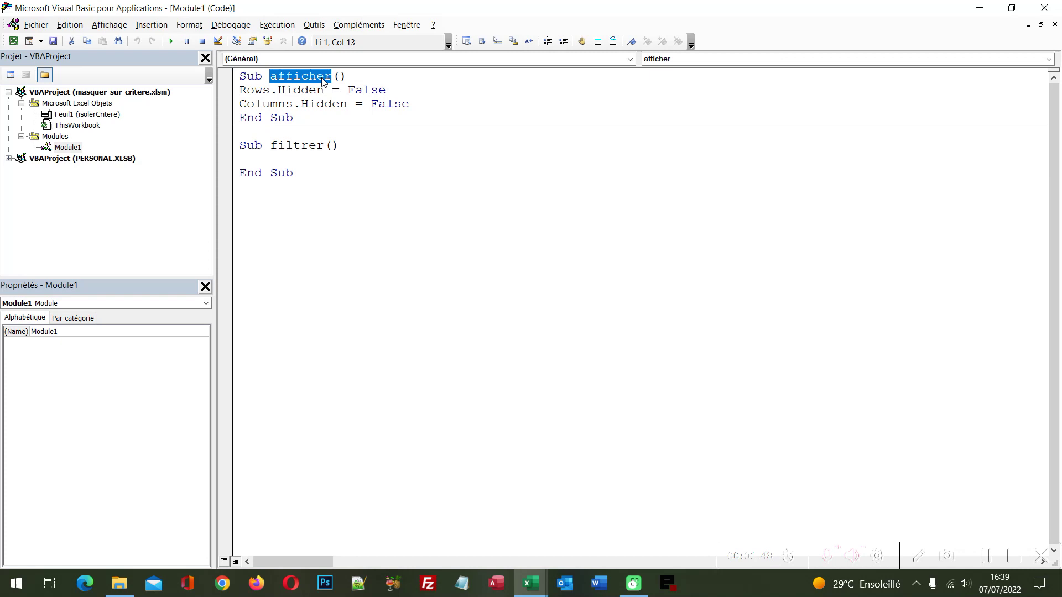
pyautogui.doubleClick(260, 91)
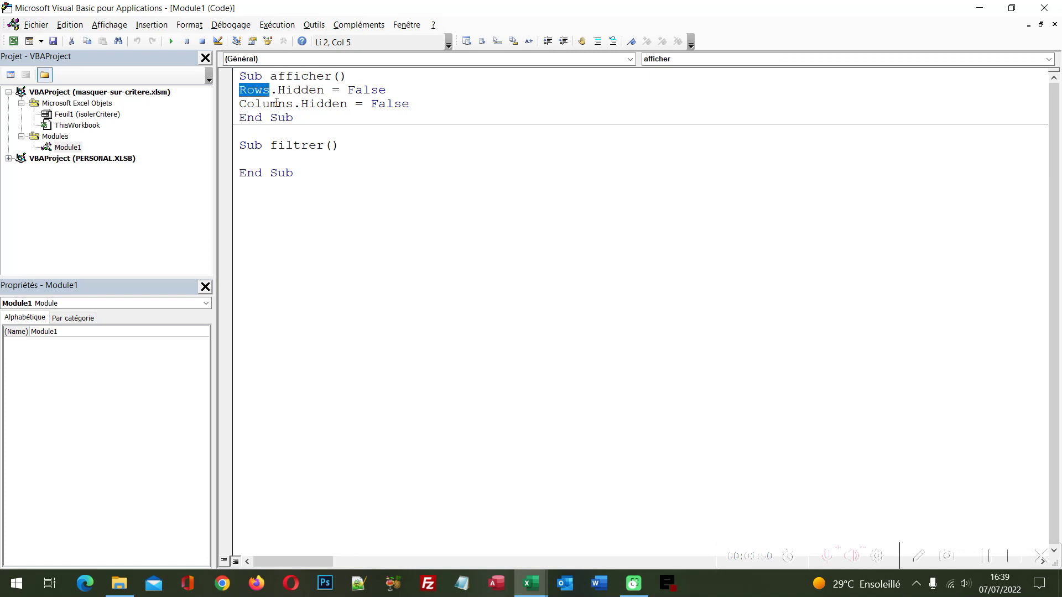
pyautogui.click(277, 103)
pyautogui.doubleClick(277, 104)
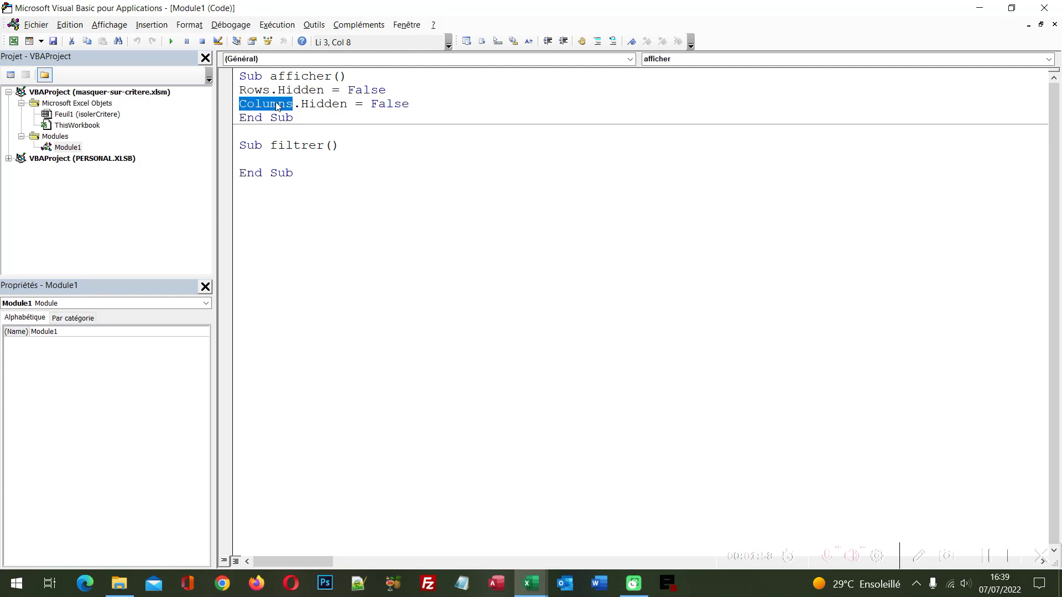
pyautogui.doubleClick(311, 90)
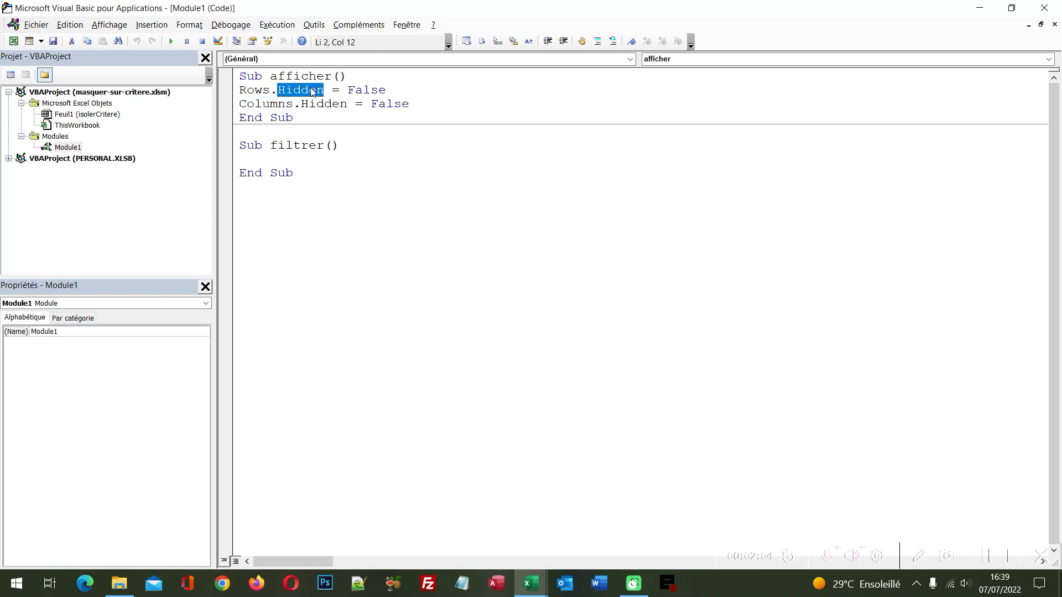
pyautogui.doubleClick(298, 147)
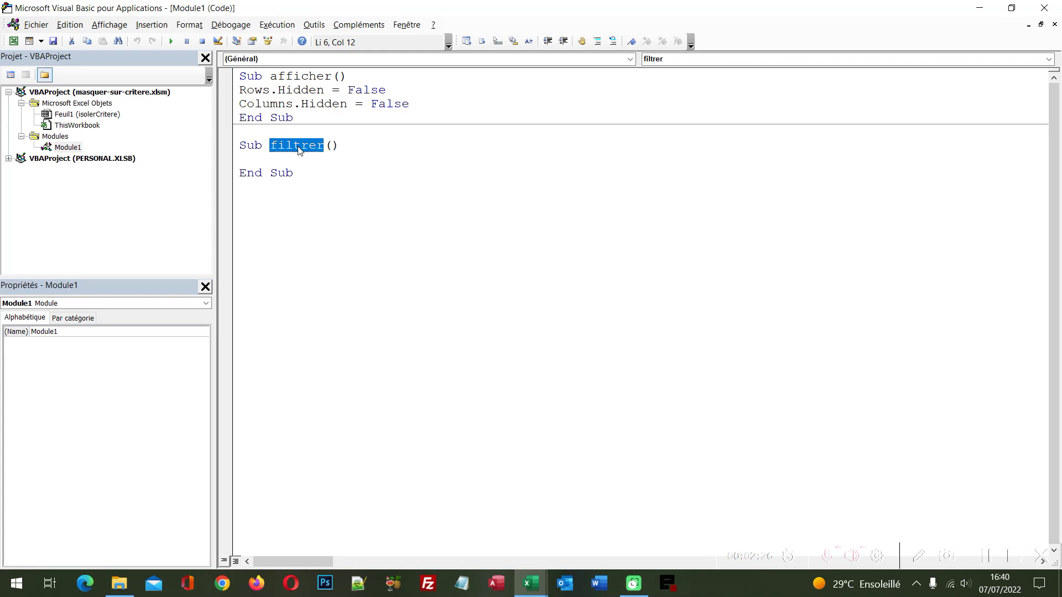
# - Declare critere As String and ligne As Byte inside Sub filtrer
pyautogui.click(289, 160)
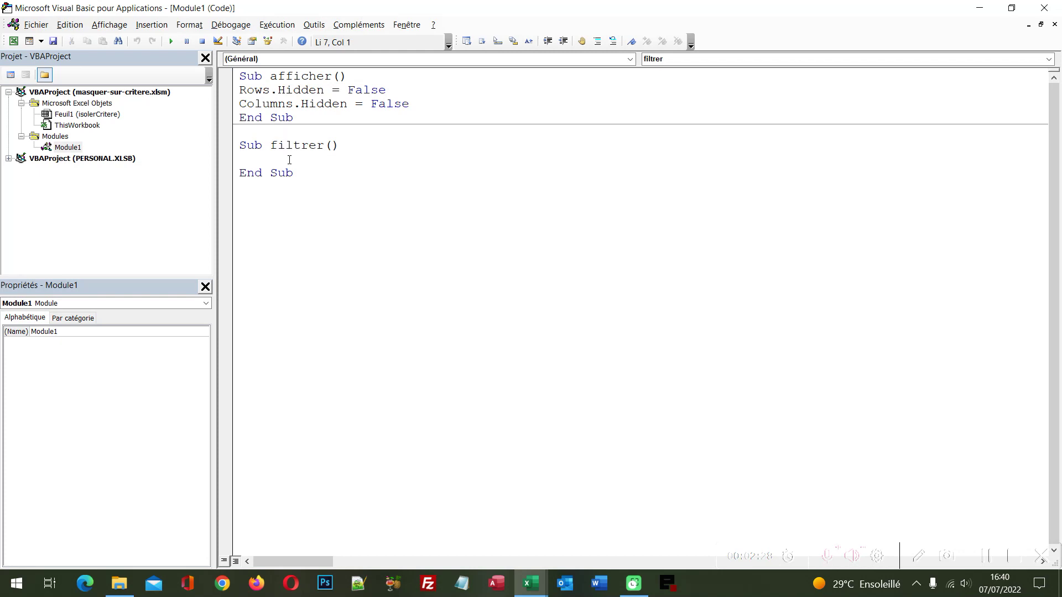
pyautogui.press('Return')
pyautogui.press('Up')
pyautogui.write('Dim')
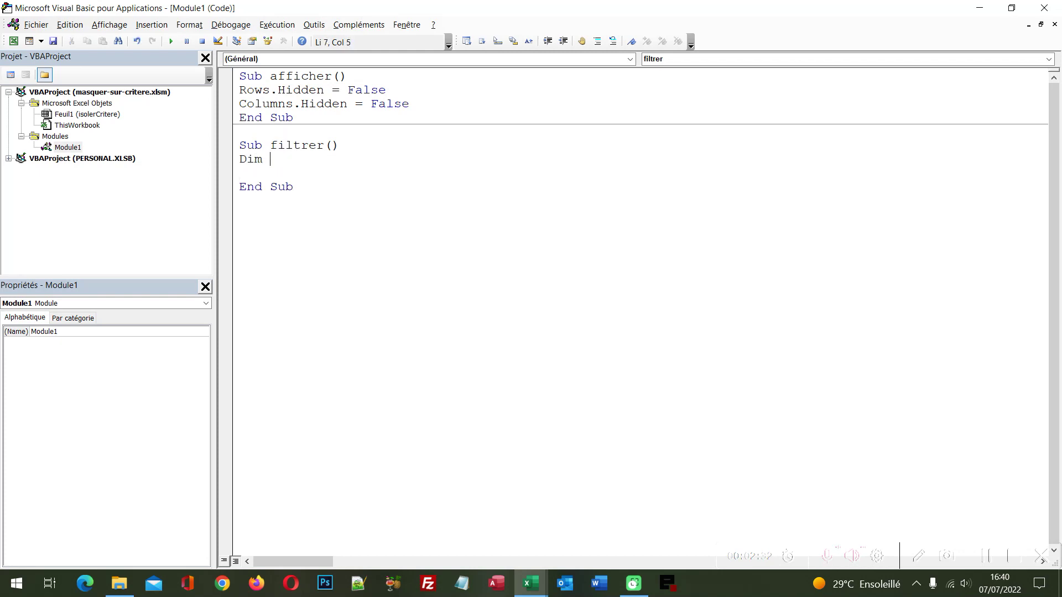
pyautogui.write('critere as string')
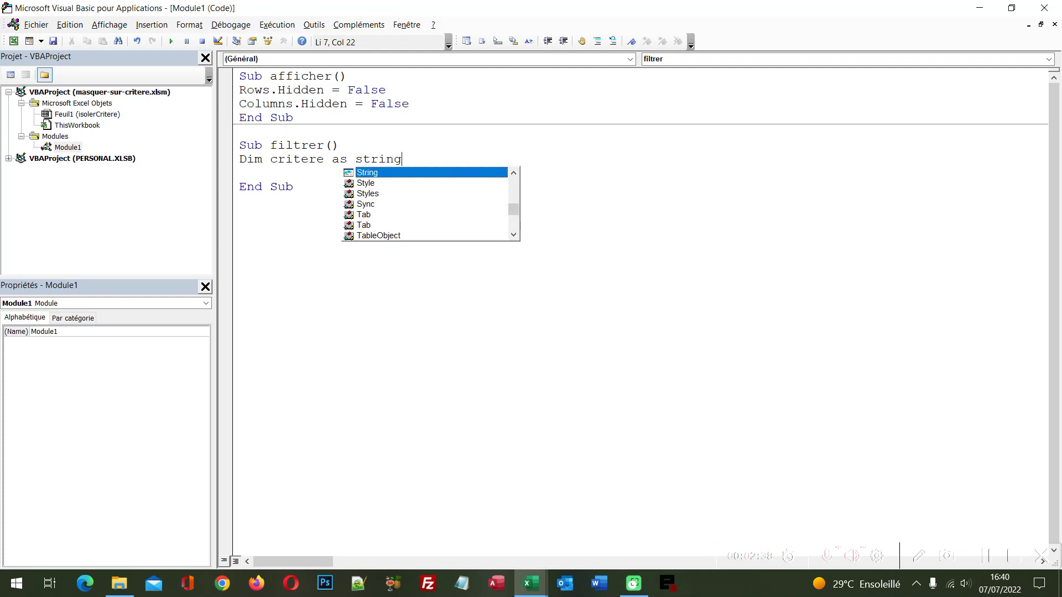
pyautogui.write(':')
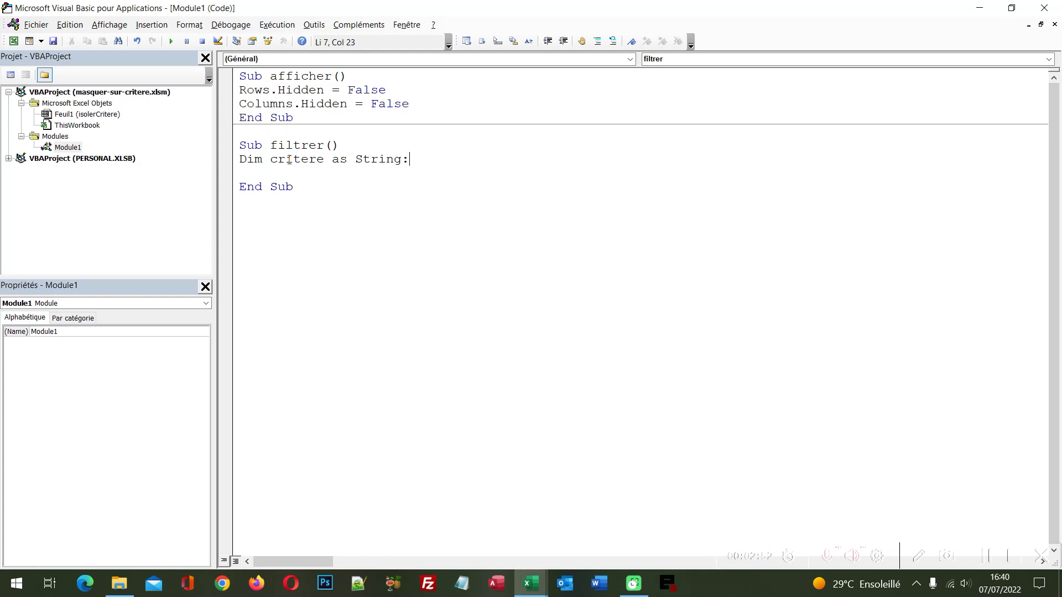
pyautogui.write('Dim ligne as byte')
pyautogui.press('Return')
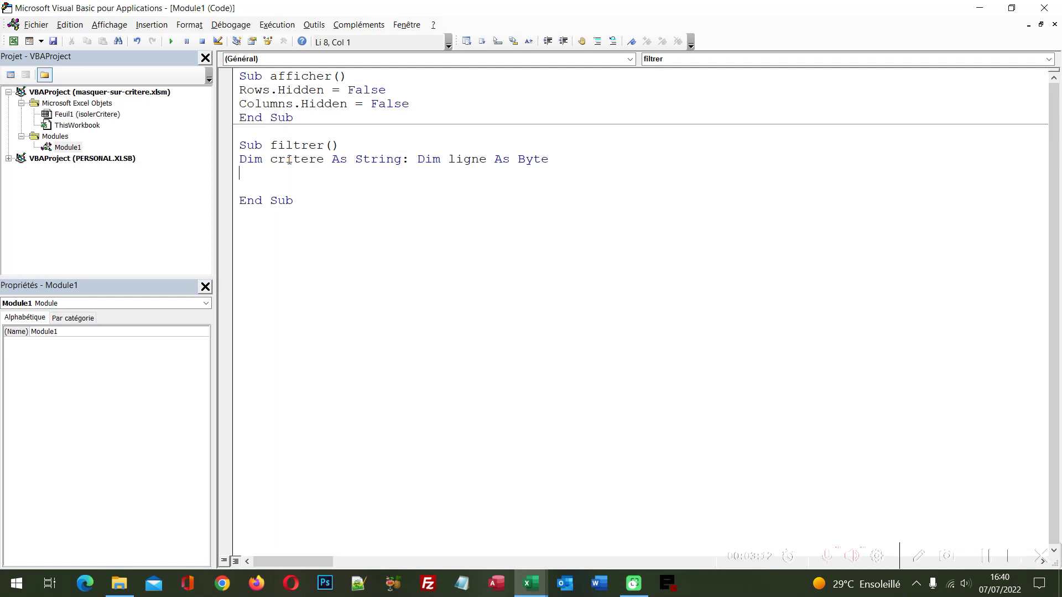
# - Declare plage As Range, set ligne = 4, and return to the Excel workbook
pyautogui.write('Dim plage ')
pyautogui.write('as ran')
pyautogui.write('g')
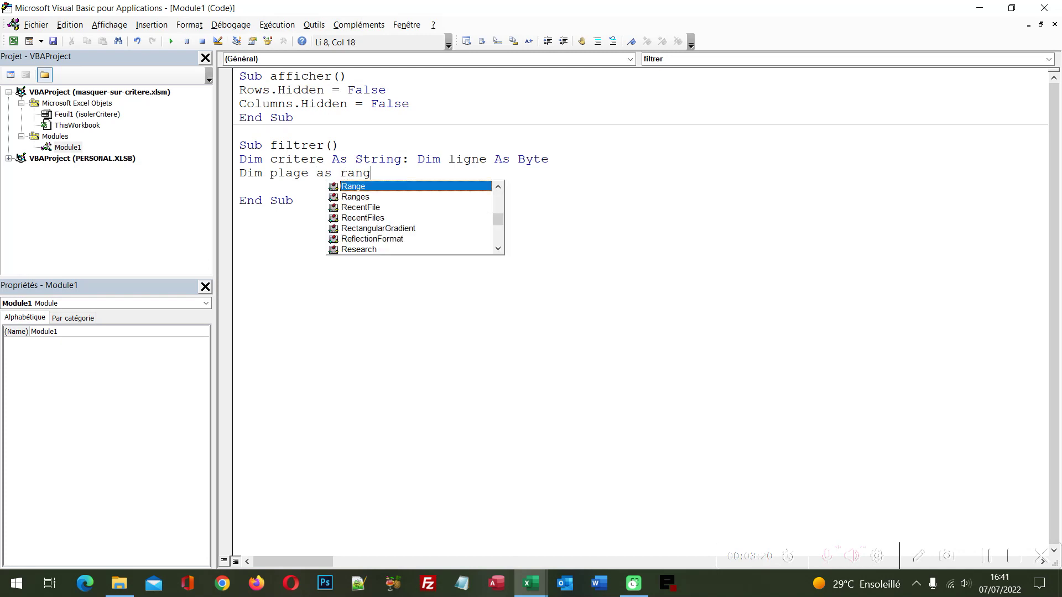
pyautogui.write('e')
pyautogui.press('Return')
pyautogui.press('Return')
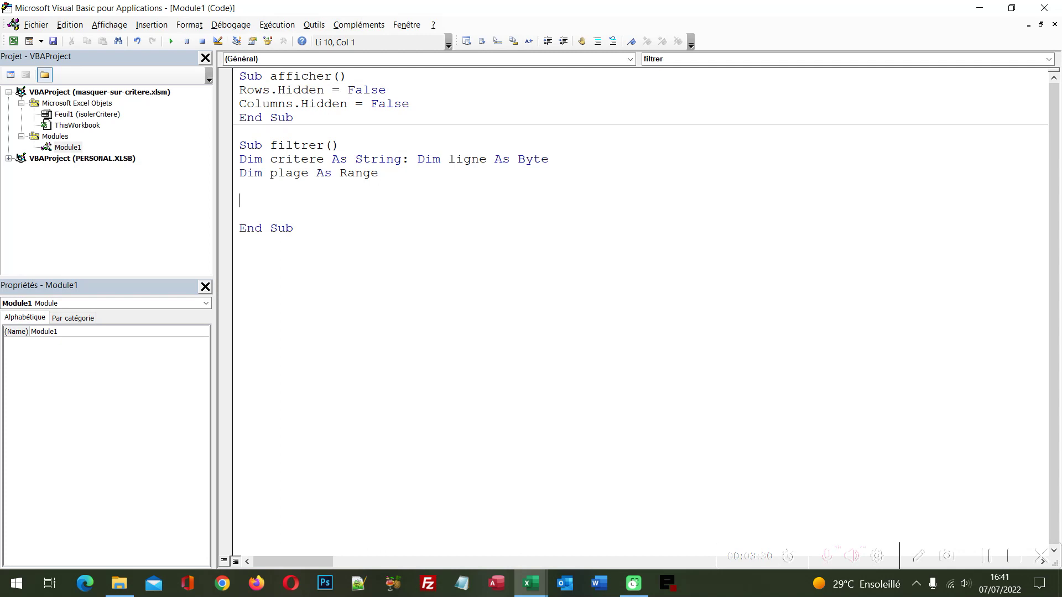
pyautogui.write('ligne=4')
pyautogui.press('Return')
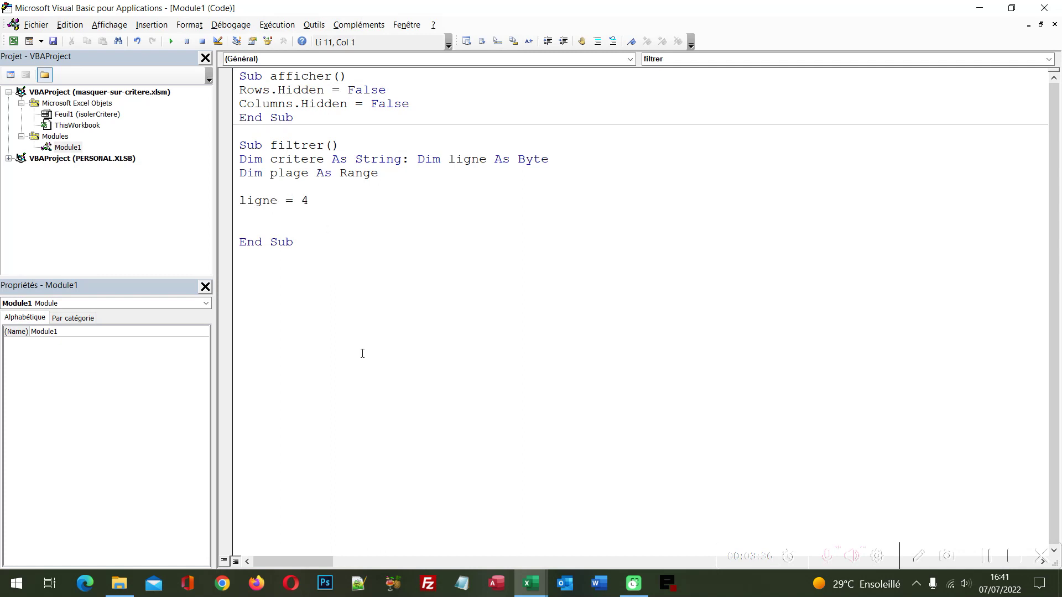
pyautogui.moveTo(529, 583)
pyautogui.click(492, 542)
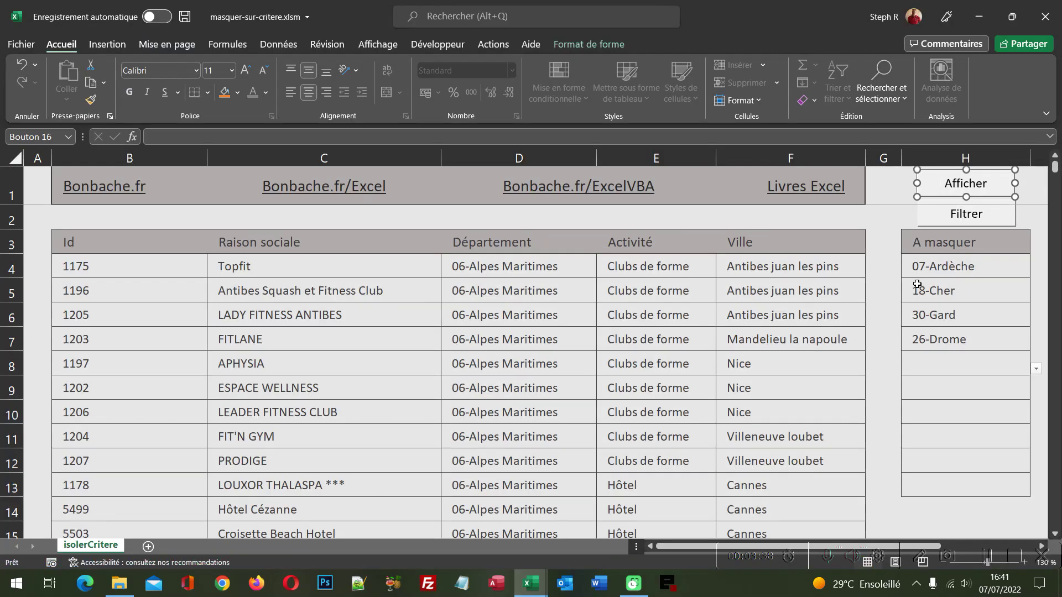
# - After checking H4, add Application.ScreenUpdating = False and begin While Cells(ligne,8).Value <> ""
pyautogui.click(920, 266)
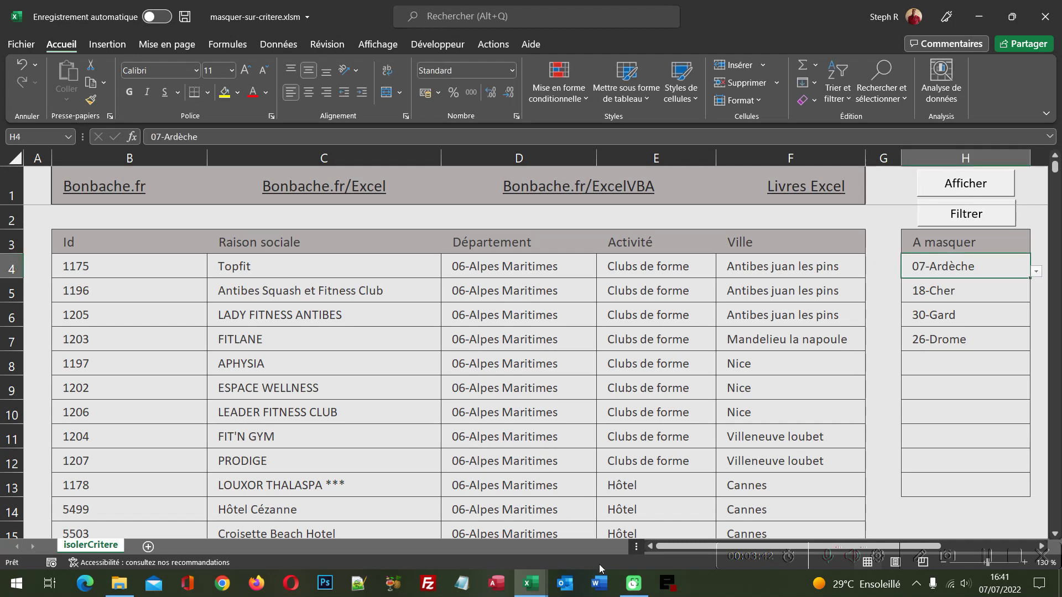
pyautogui.moveTo(530, 583)
pyautogui.click(603, 511)
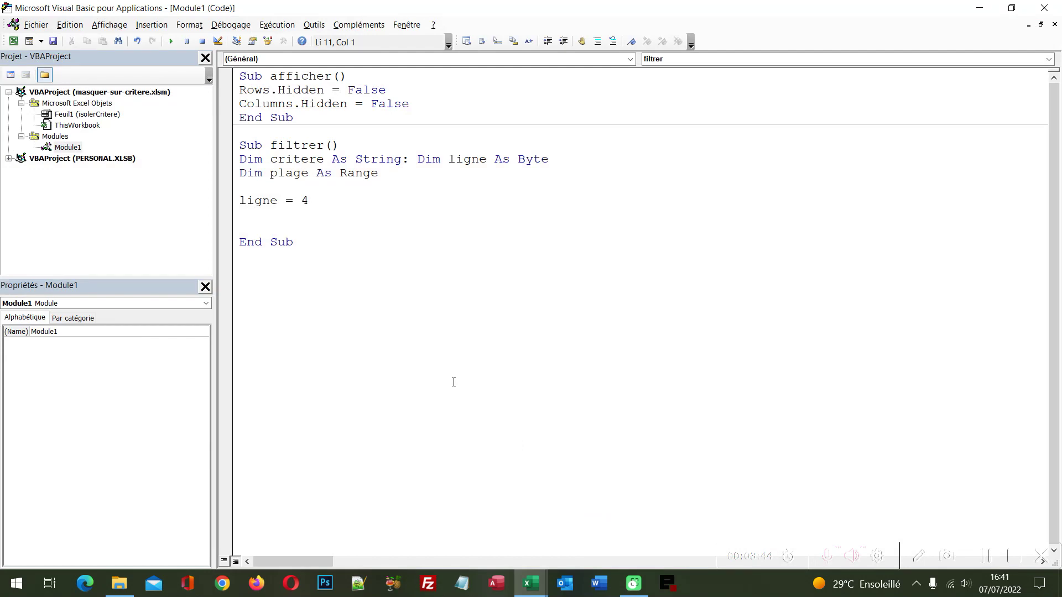
pyautogui.write('Application.')
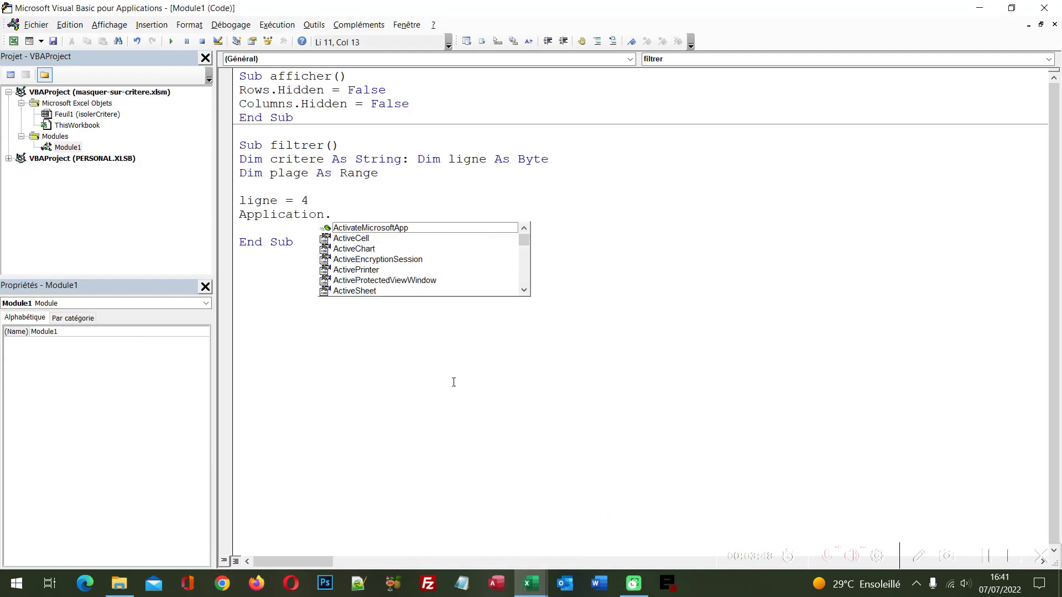
pyautogui.write('scre')
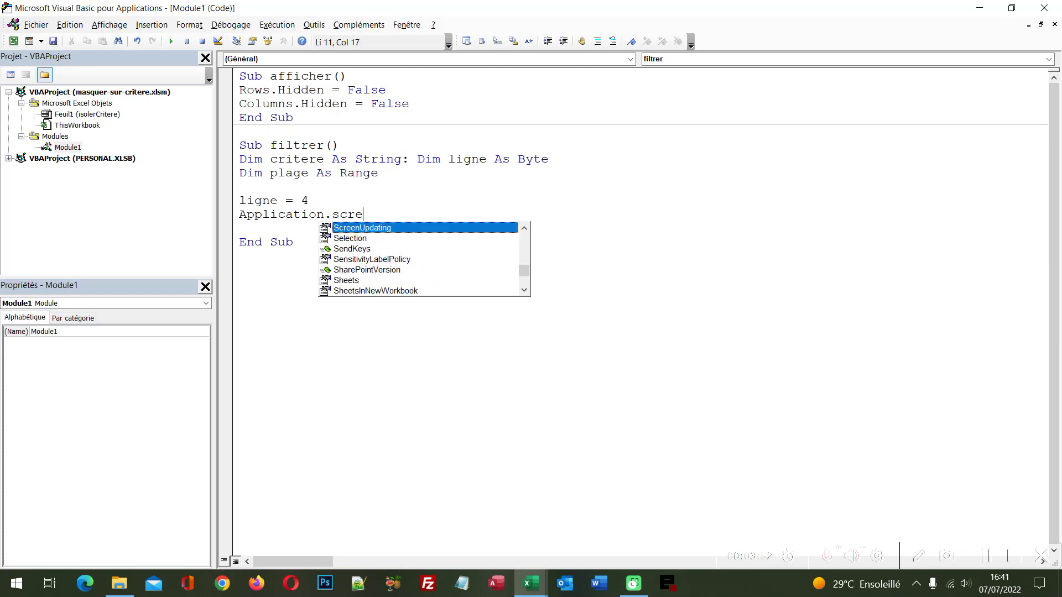
pyautogui.press('Tab')
pyautogui.write('= false')
pyautogui.press('Return')
pyautogui.press('Return')
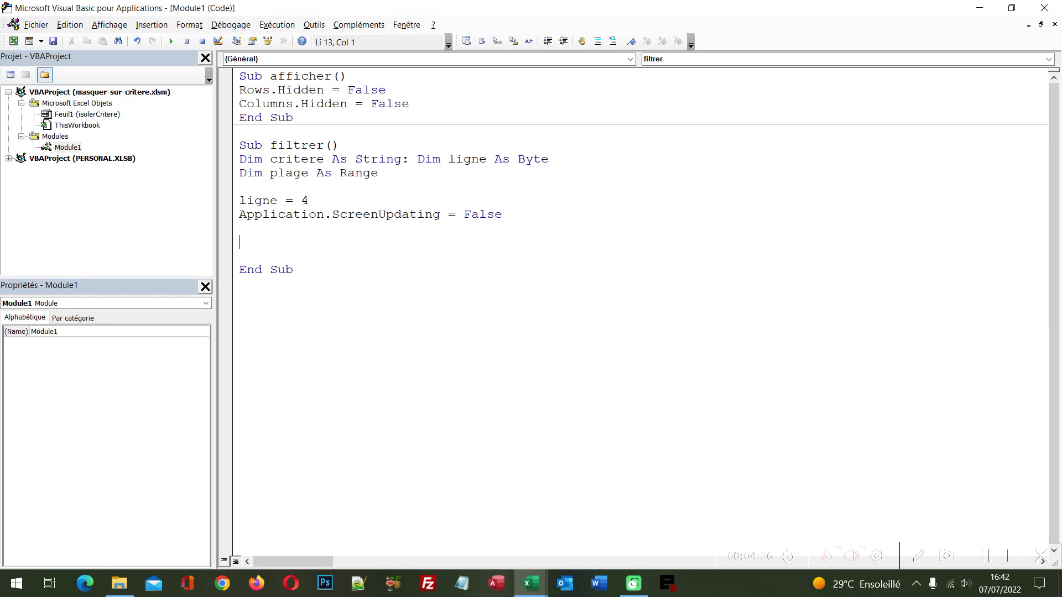
pyautogui.write('While ')
pyautogui.write('cells')
pyautogui.write('(ligne')
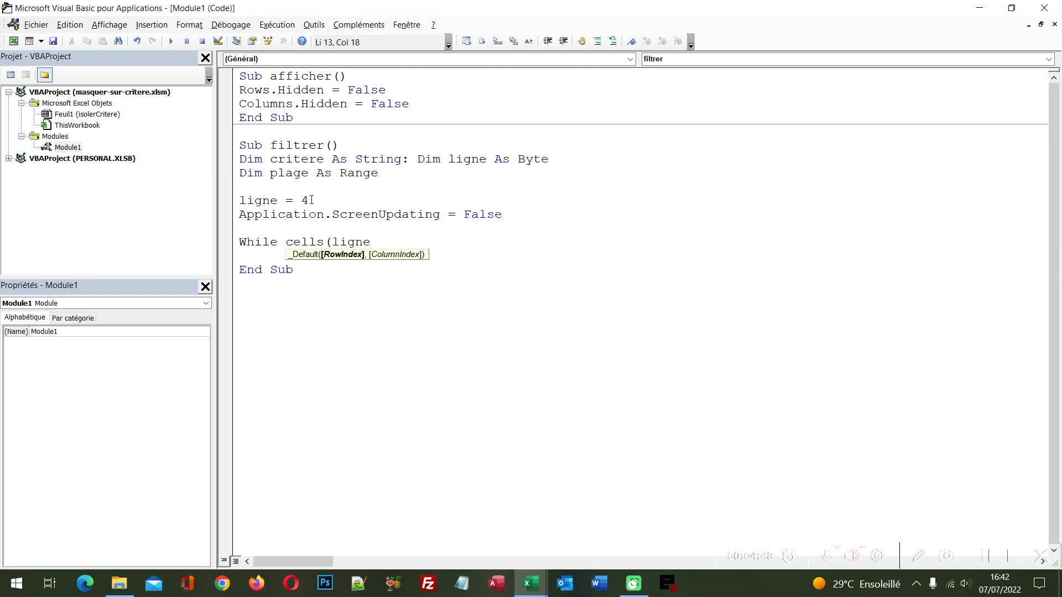
pyautogui.write(',8')
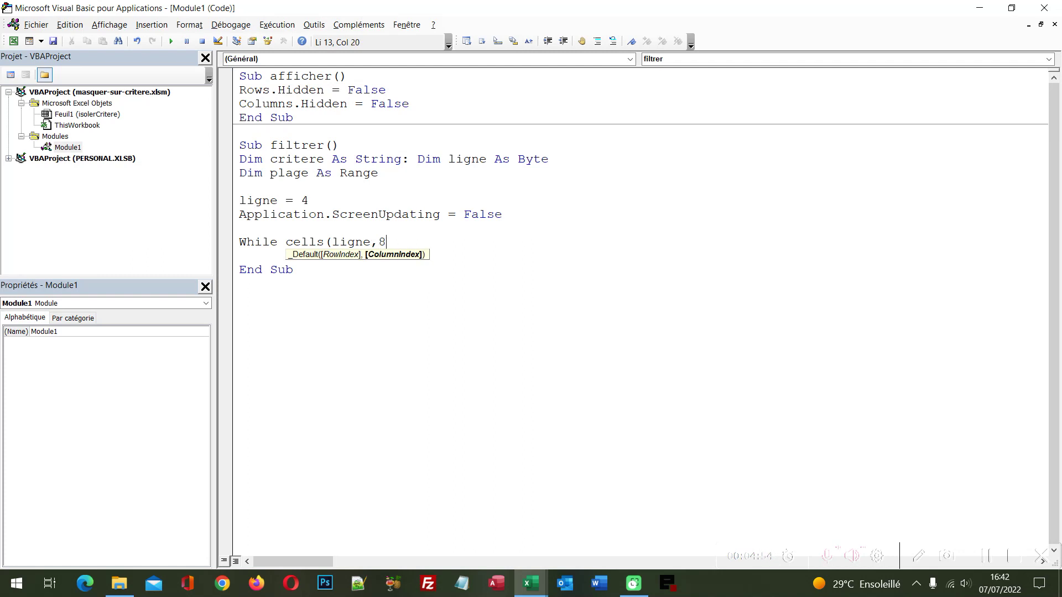
pyautogui.write(').Value<>""')
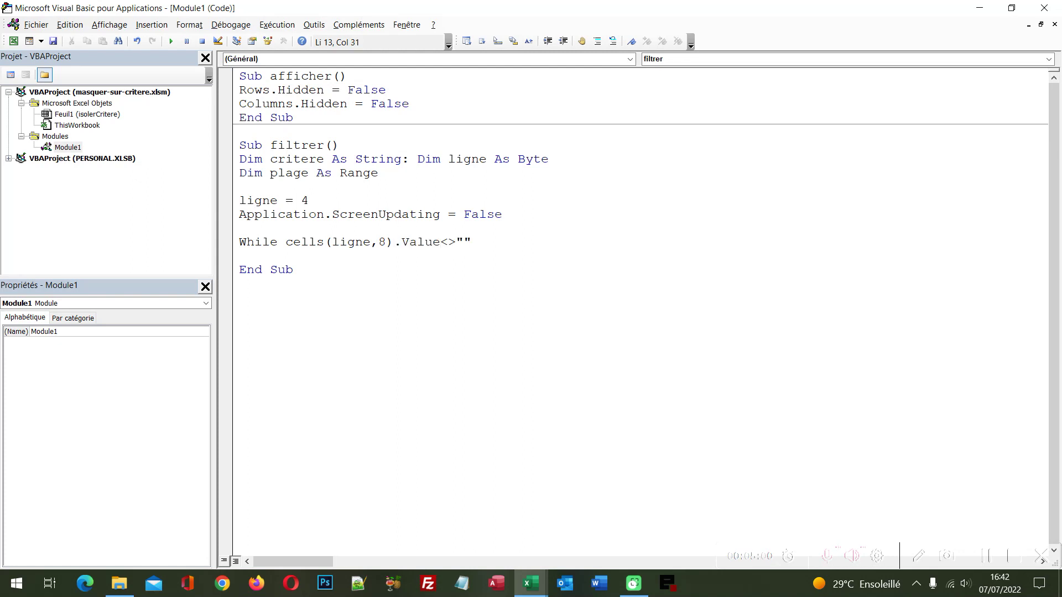
# - Close the While loop with Wend and type critere = Cells(ligne,8).Value inside it
pyautogui.press('Return')
pyautogui.press('Return')
pyautogui.write('wend')
pyautogui.click(240, 256)
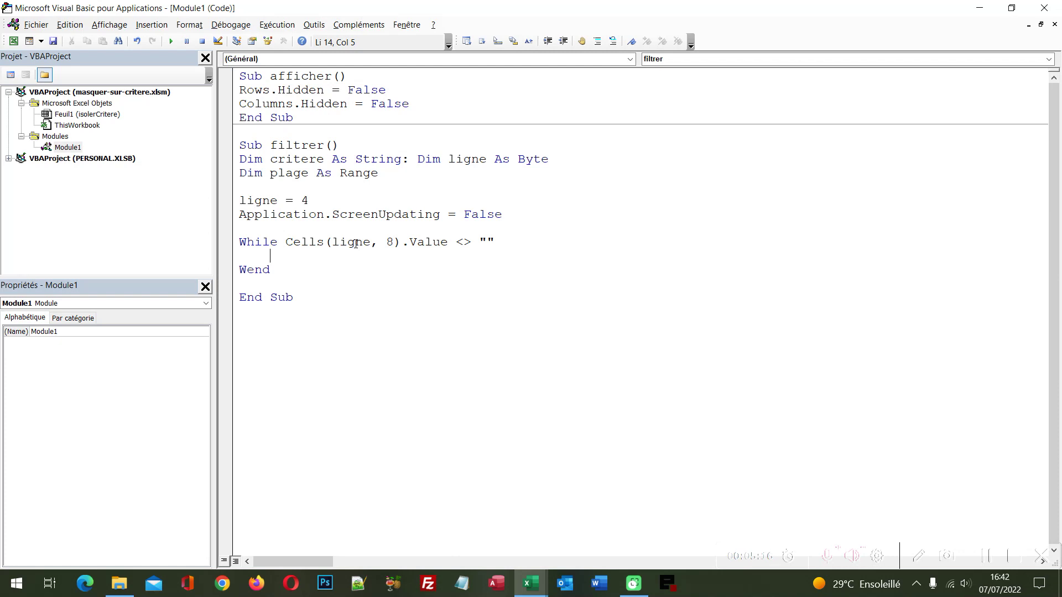
pyautogui.write('critere ')
pyautogui.write('=cells')
pyautogui.write('(ligne')
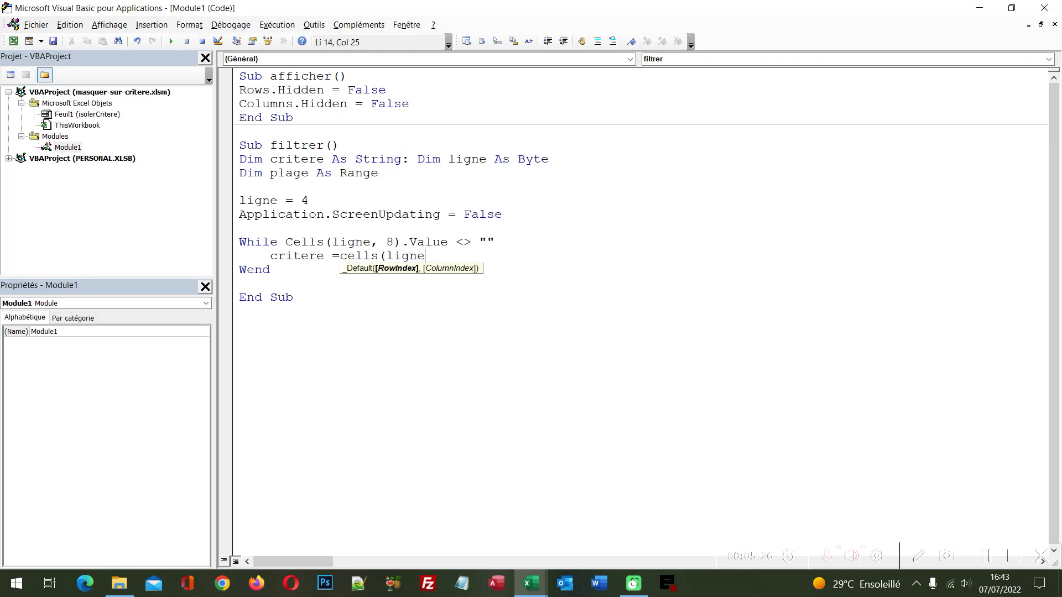
pyautogui.write(',8')
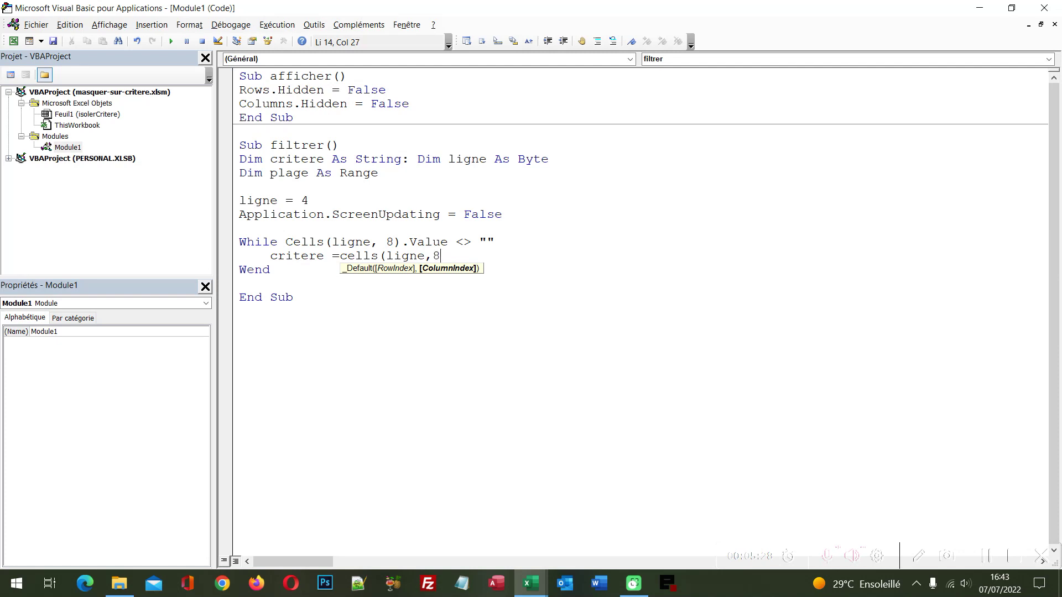
pyautogui.write(').Value')
# - Add ligne = ligne + 1 in the loop and begin Set plage = Columns("D:D") above it
pyautogui.press('Return')
pyautogui.press('Return')
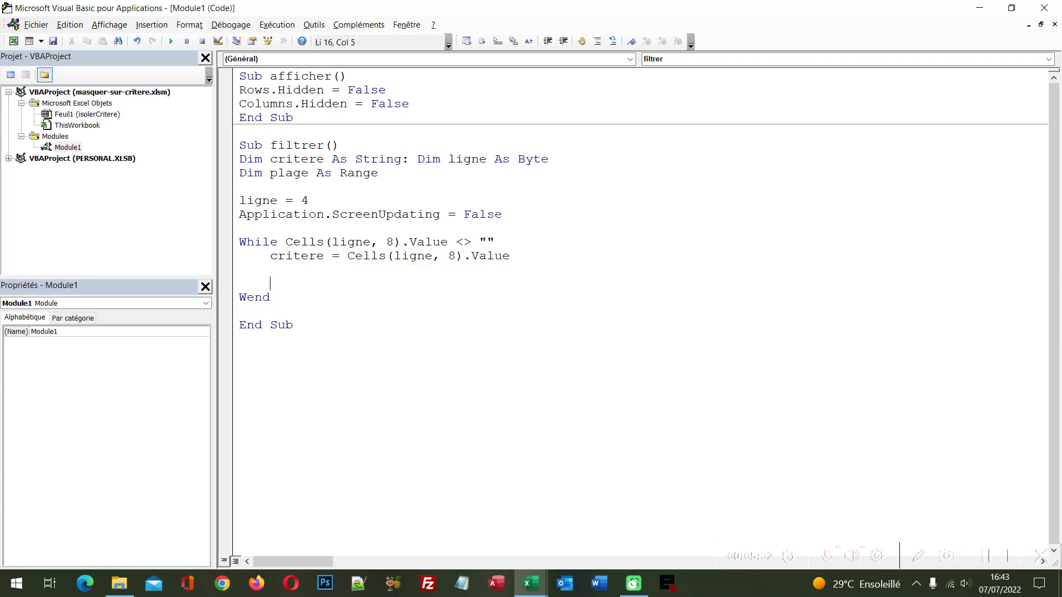
pyautogui.write('ligne=1igne+1')
pyautogui.press('Up')
pyautogui.press('Return')
pyautogui.press('Return')
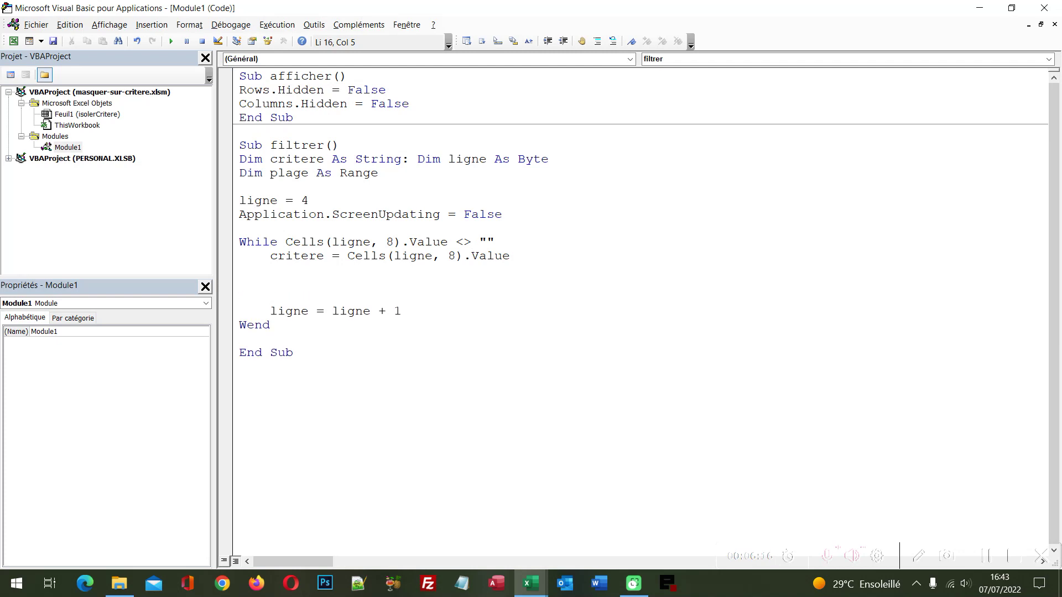
pyautogui.write('Set ')
pyautogui.write('plage')
pyautogui.write(' = ')
pyautogui.write('Columns(')
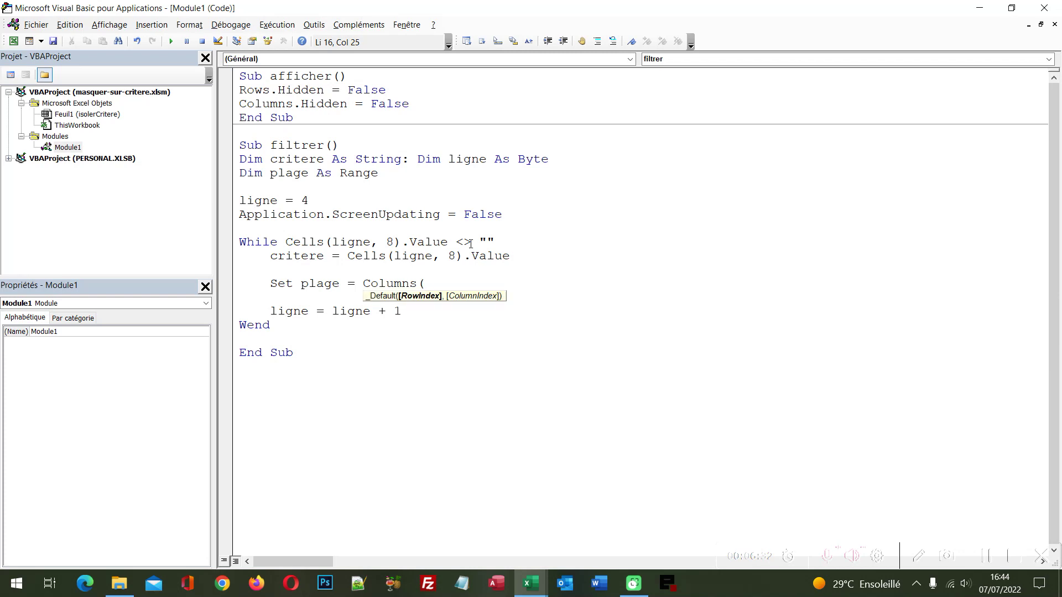
pyautogui.write('"')
pyautogui.write('D')
pyautogui.write(':D')
# - Complete Set plage = Columns("D:D").Find(critere, LookIn:=xlValues), fixing clValues, and begin If Not plage
pyautogui.press('BackSpace')
pyautogui.press('BackSpace')
pyautogui.write(':D')
pyautogui.write(')')
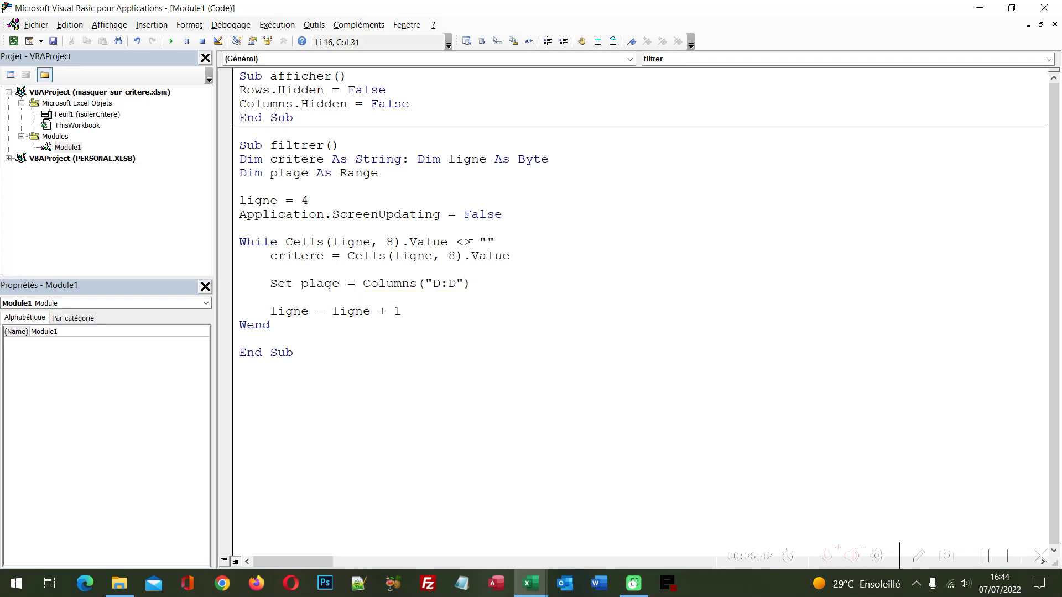
pyautogui.write('.Find(')
pyautogui.write('critere')
pyautogui.write(', ')
pyautogui.write('LookIn:')
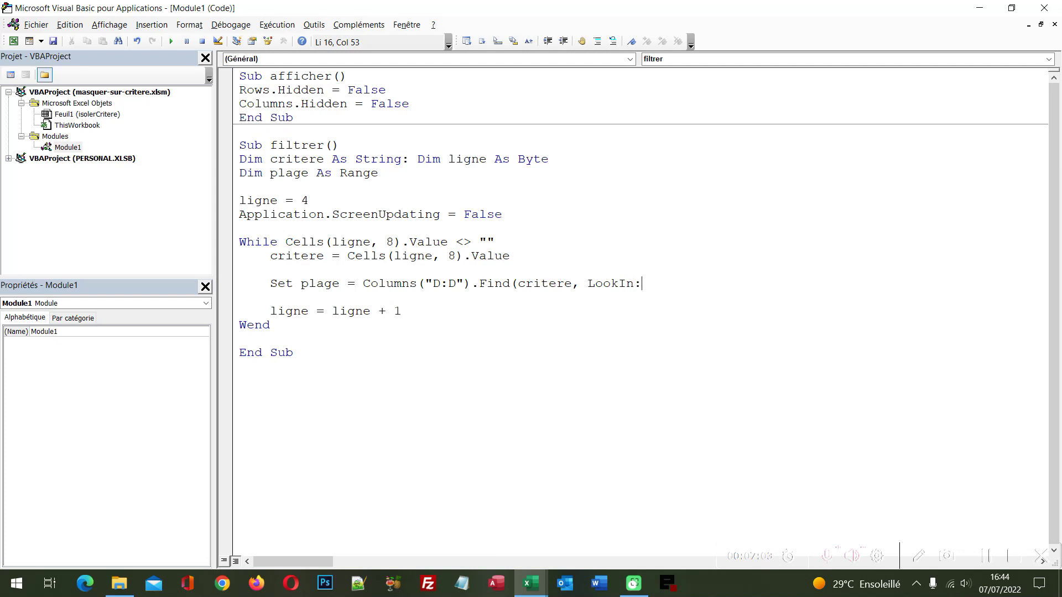
pyautogui.write('=')
pyautogui.write('clValu')
pyautogui.write('es')
pyautogui.press('Left')
pyautogui.press('Left')
pyautogui.press('Left')
pyautogui.hotkey('shift', 'Right')
pyautogui.write('x')
pyautogui.press('End')
pyautogui.press('Return')
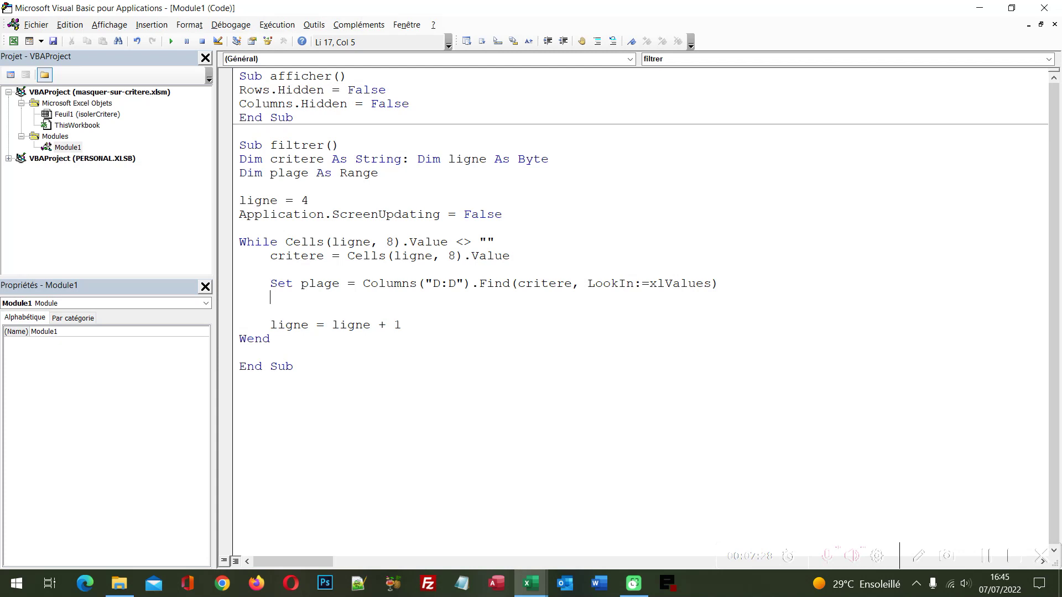
pyautogui.write('if not ')
pyautogui.write('plage')
# - Write If Not plage Is Nothing Then containing plage.EntireRow.Hidden = True, closed by End If
pyautogui.write('is nothing then')
pyautogui.press('Return')
pyautogui.press('Return')
pyautogui.write('end if')
pyautogui.press('Up')
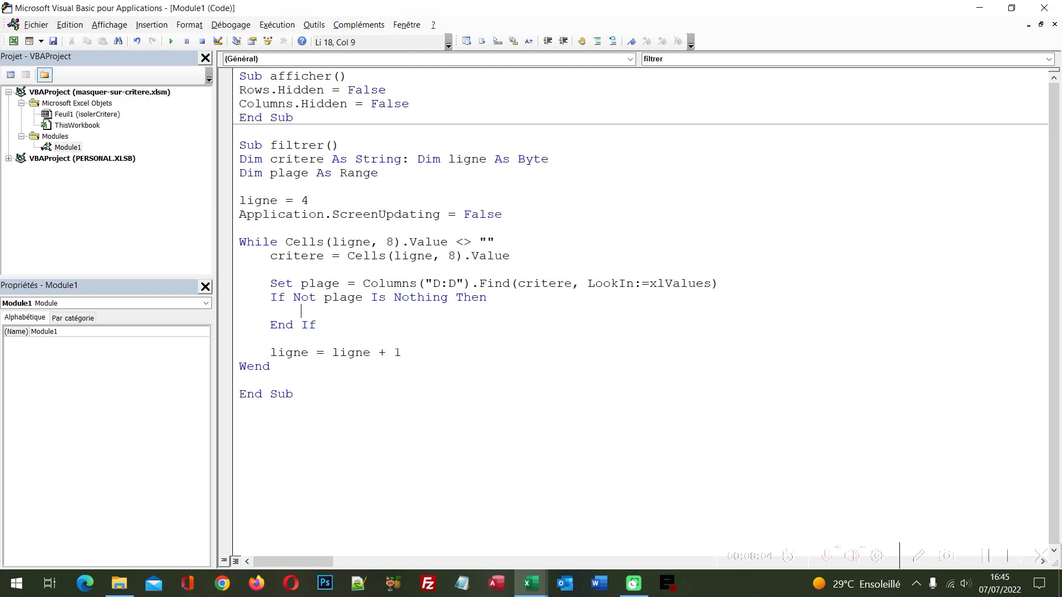
pyautogui.write('plage')
pyautogui.write('.')
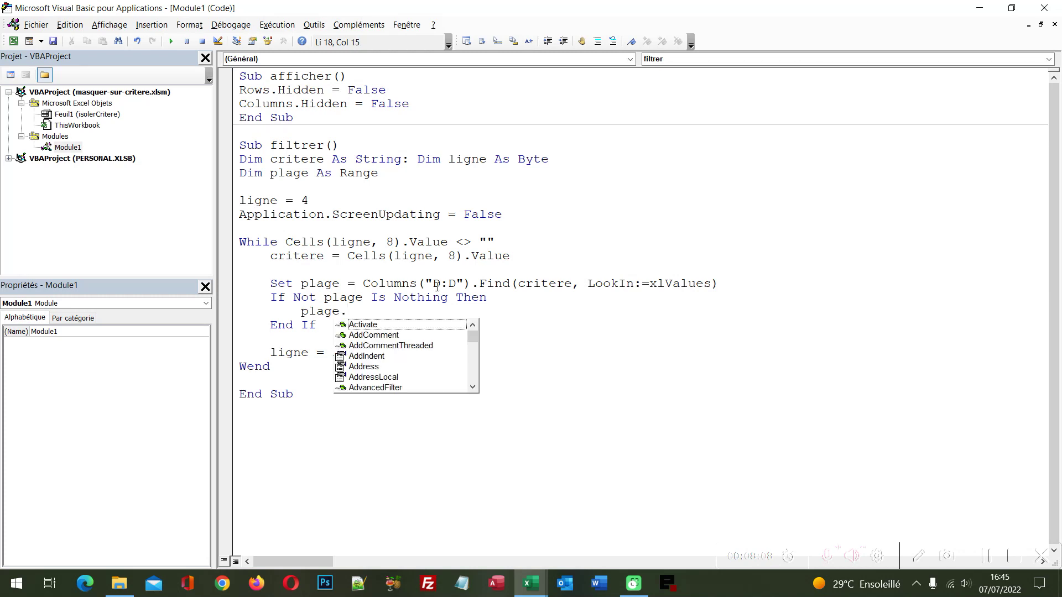
pyautogui.write('entire')
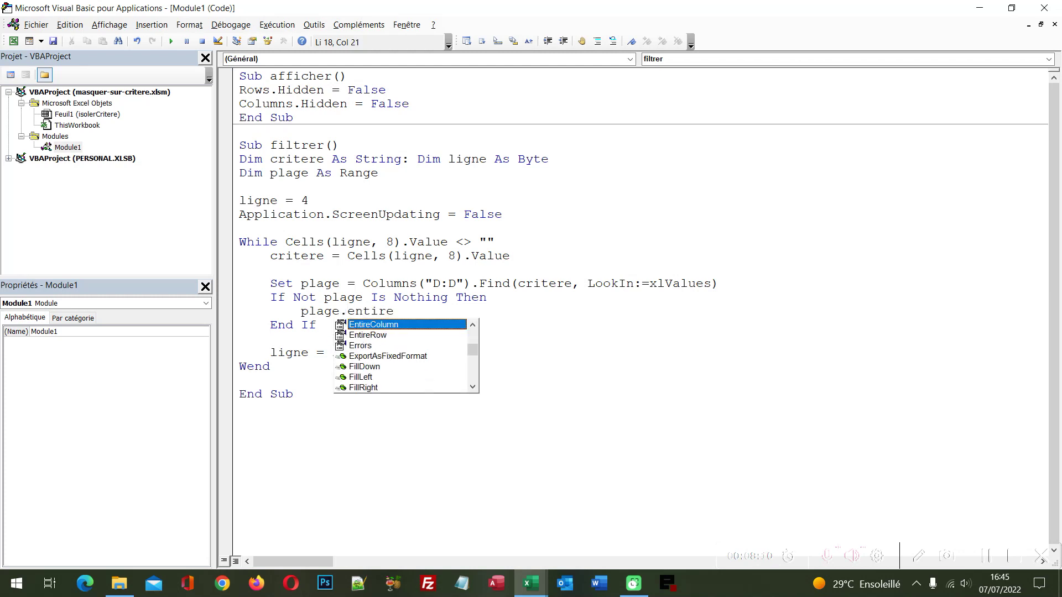
pyautogui.press('Down')
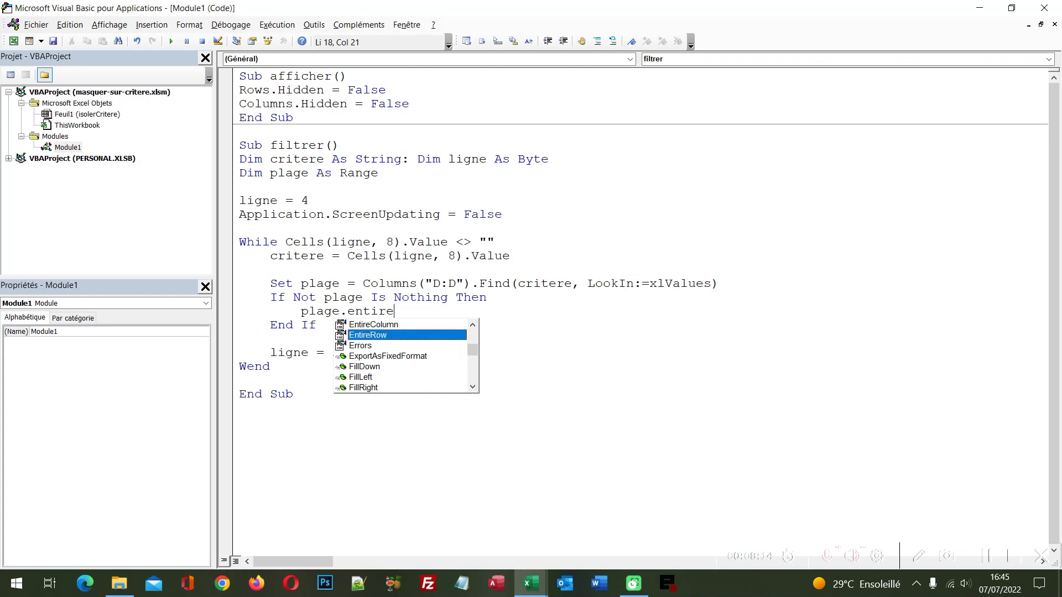
pyautogui.press('Tab')
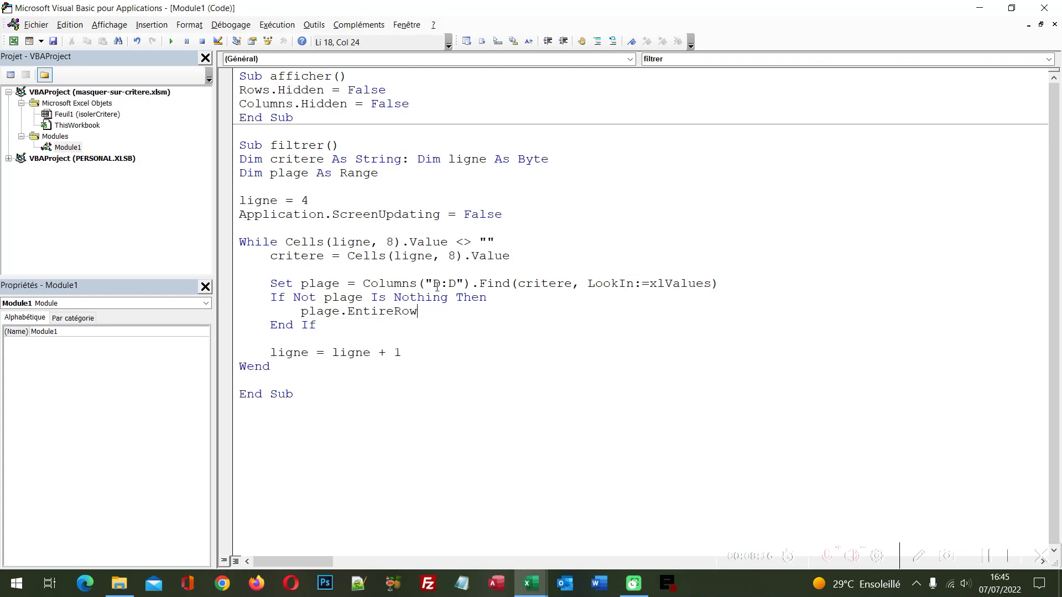
pyautogui.write('.')
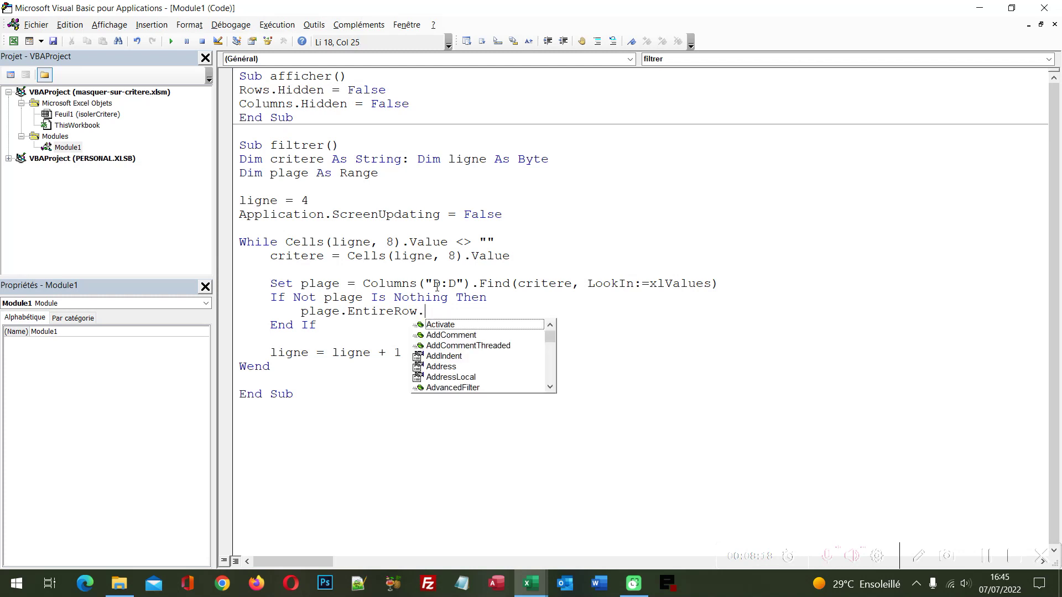
pyautogui.write('hid')
pyautogui.press('Tab')
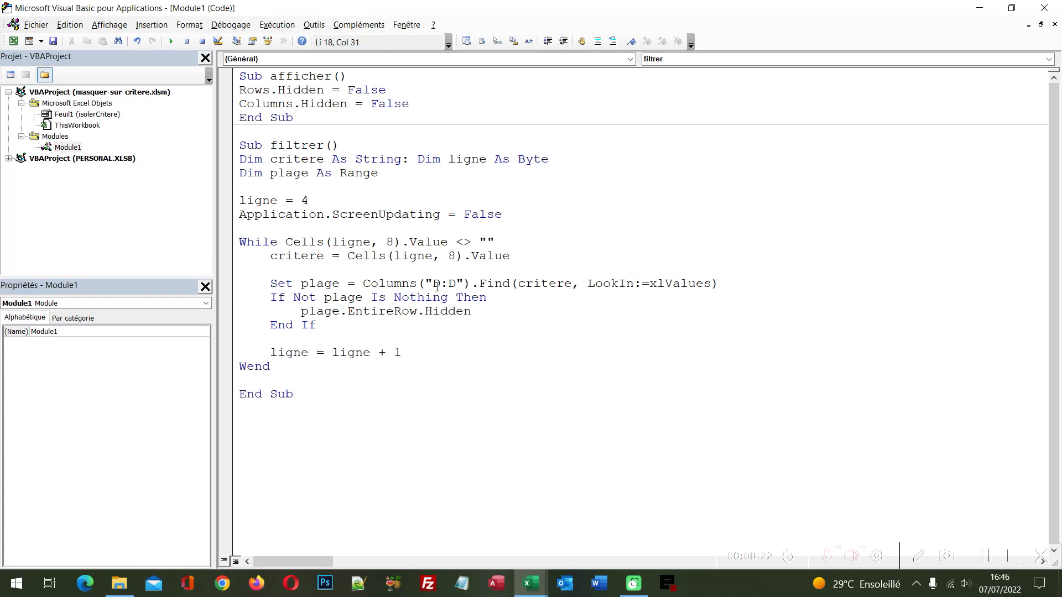
pyautogui.write('=true')
pyautogui.press('Up')
# - Copy the Find line and If block, then add blank lines after End If
pyautogui.click(328, 322)
pyautogui.hotkey('shift', 'Left')
pyautogui.hotkey('shift', 'Left')
pyautogui.hotkey('shift', 'Left')
pyautogui.hotkey('shift', 'Left')
pyautogui.hotkey('shift', 'Left')
pyautogui.hotkey('shift', 'Left')
pyautogui.hotkey('shift', 'Up')
pyautogui.hotkey('shift', 'Up')
pyautogui.hotkey('shift', 'Up')
pyautogui.hotkey('ctrl', 'c')
pyautogui.click(327, 323)
pyautogui.press('Return')
pyautogui.press('Return')
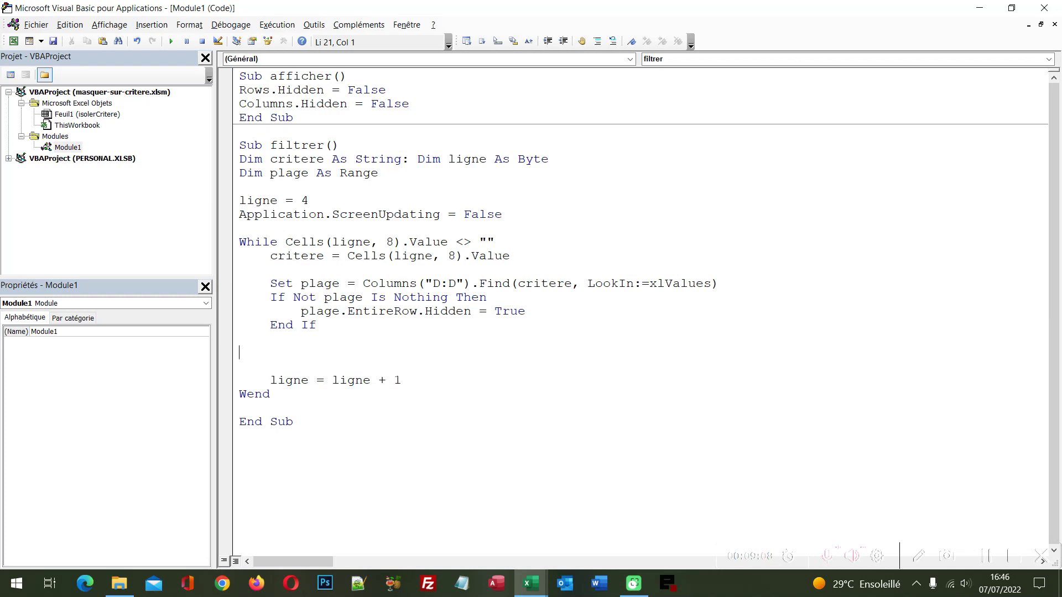
# - Add a Do…Loop and paste the copied search-and-hide lines, indented, inside it
pyautogui.write('Do')
pyautogui.press('Return')
pyautogui.press('Return')
pyautogui.write('Loop')
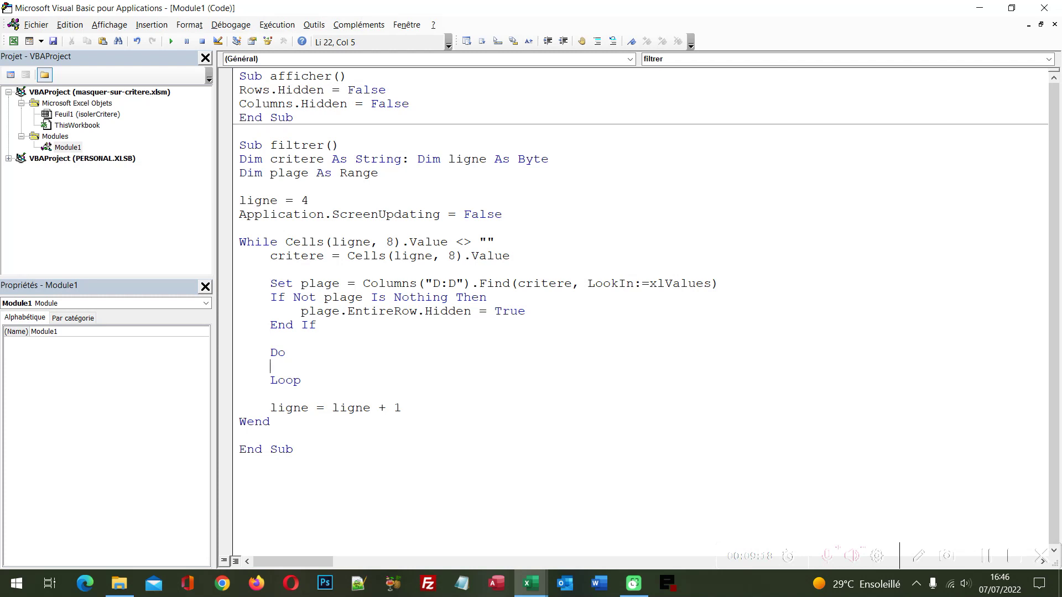
pyautogui.hotkey('ctrl', 'v')
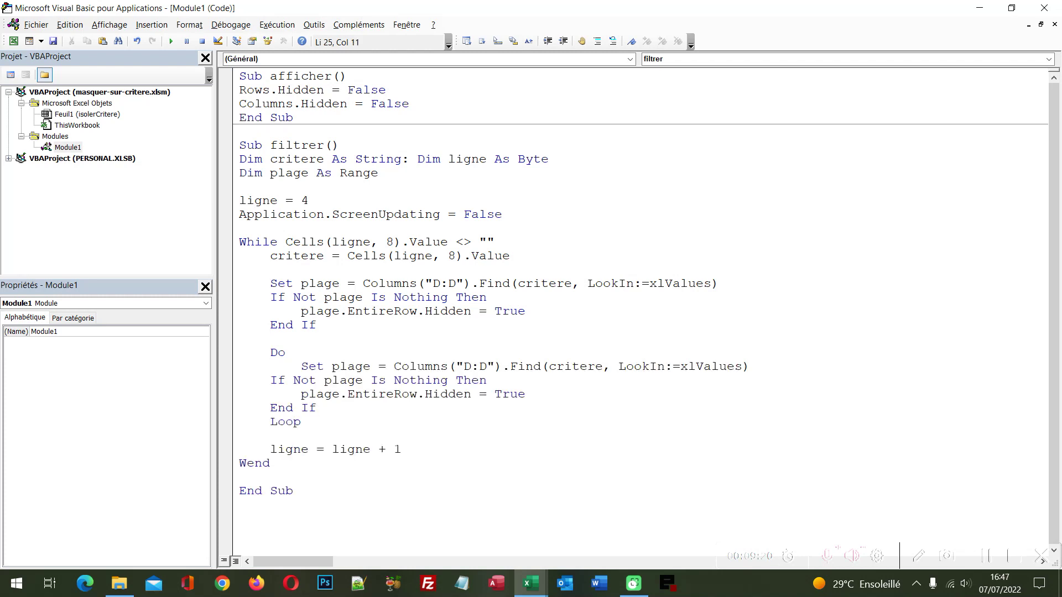
pyautogui.hotkey('shift', 'Home')
pyautogui.hotkey('shift', 'Home')
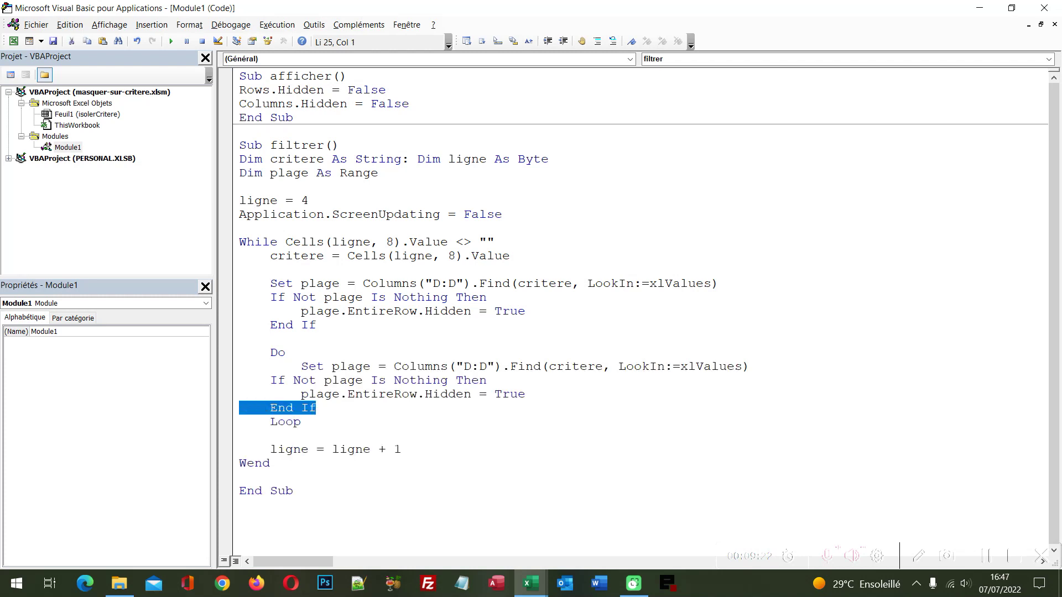
pyautogui.hotkey('shift', 'Up')
pyautogui.hotkey('shift', 'Up')
pyautogui.press('Tab')
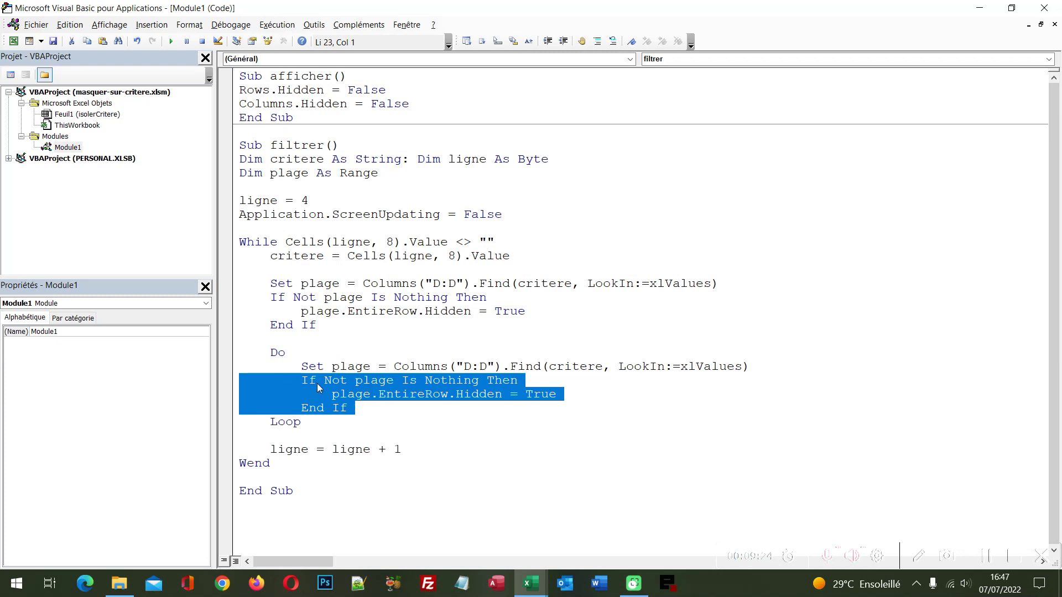
# - Change the pasted Find to FindNext(critere), removing its LookIn argument
pyautogui.click(319, 368)
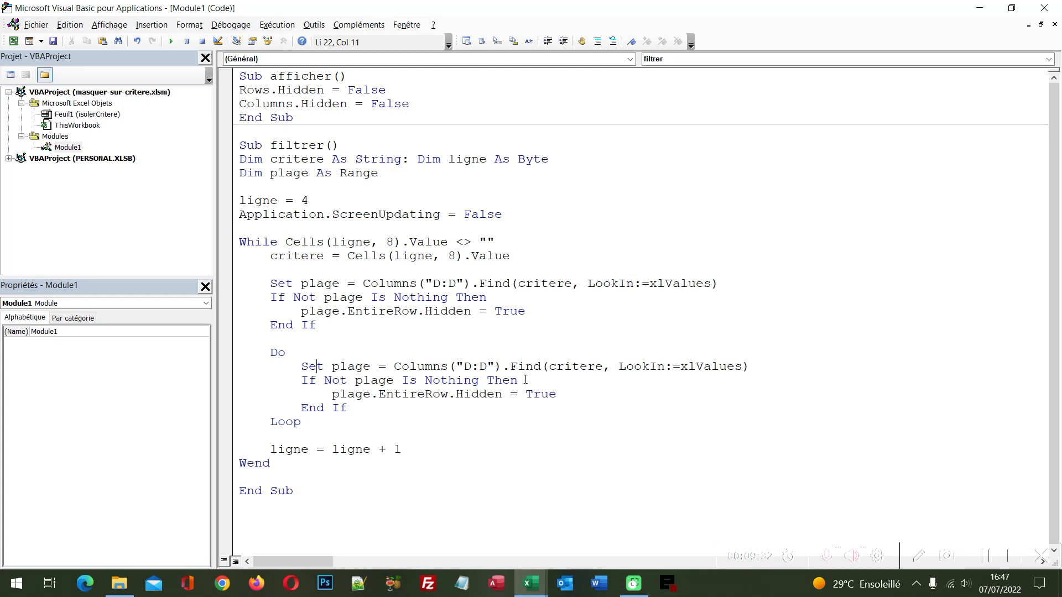
pyautogui.click(543, 366)
pyautogui.write('Next')
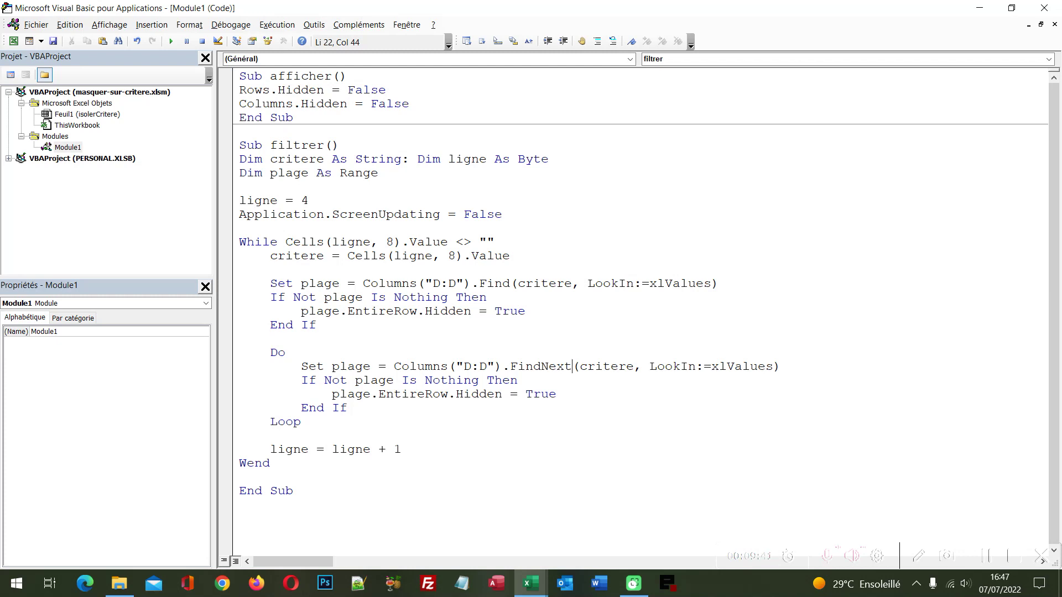
pyautogui.click(634, 367)
pyautogui.keyDown('shift'); pyautogui.click(771, 367); pyautogui.keyUp('shift')
pyautogui.press('Delete')
pyautogui.press('Down')
# - Add an Else branch with Exit Do to the If block in the Do loop
pyautogui.click(559, 395)
pyautogui.write('ls')
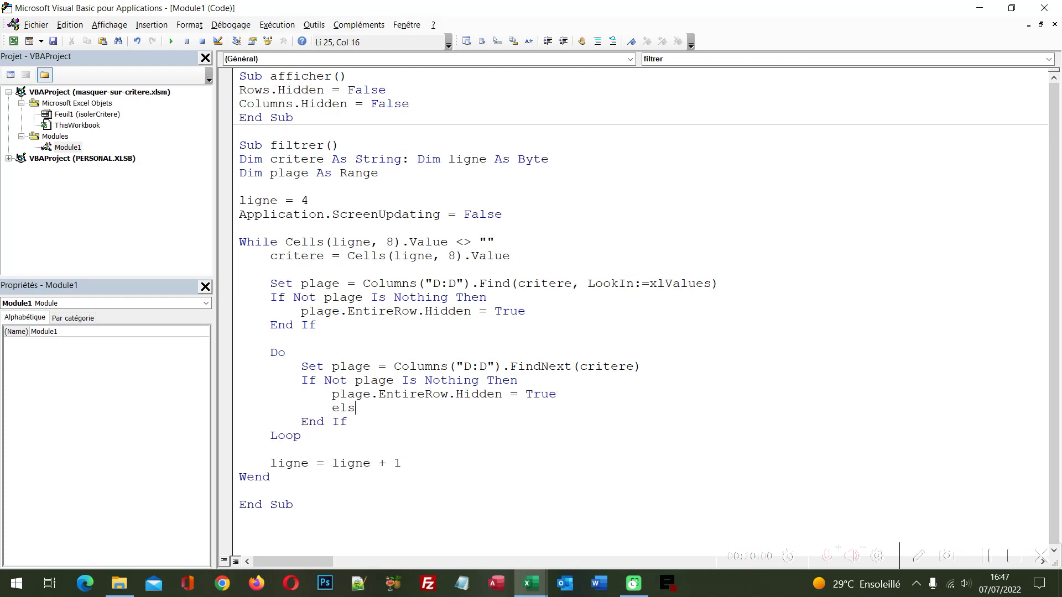
pyautogui.write('e')
pyautogui.press('Return')
pyautogui.hotkey('shift', 'Tab')
pyautogui.press('Down')
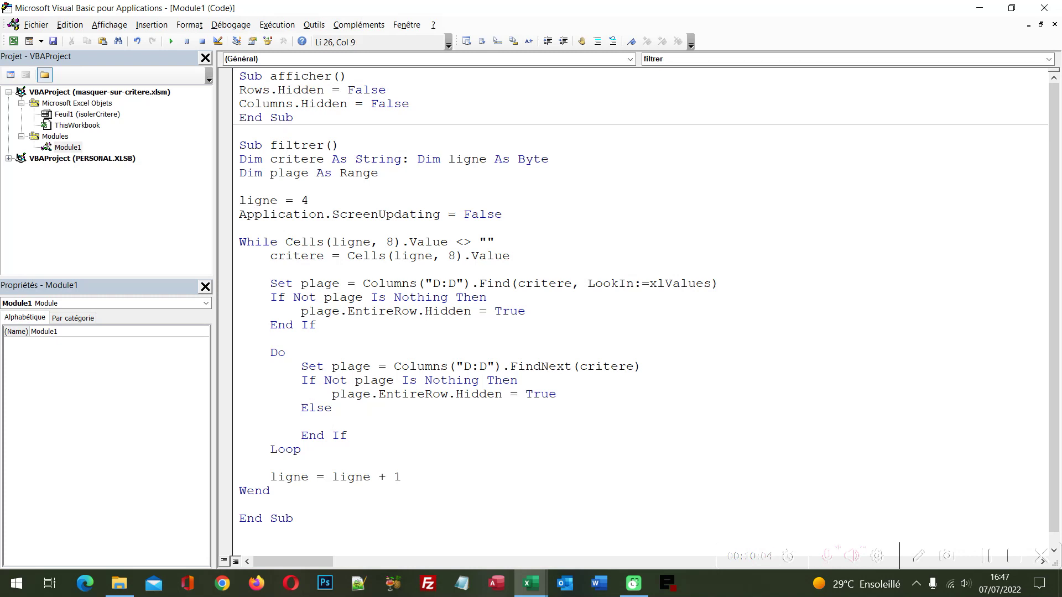
pyautogui.press('Tab')
pyautogui.write('exit do')
pyautogui.press('Up')
# - Add Set plage = Nothing on a new line after Wend
pyautogui.click(313, 494)
pyautogui.press('Return')
pyautogui.press('Return')
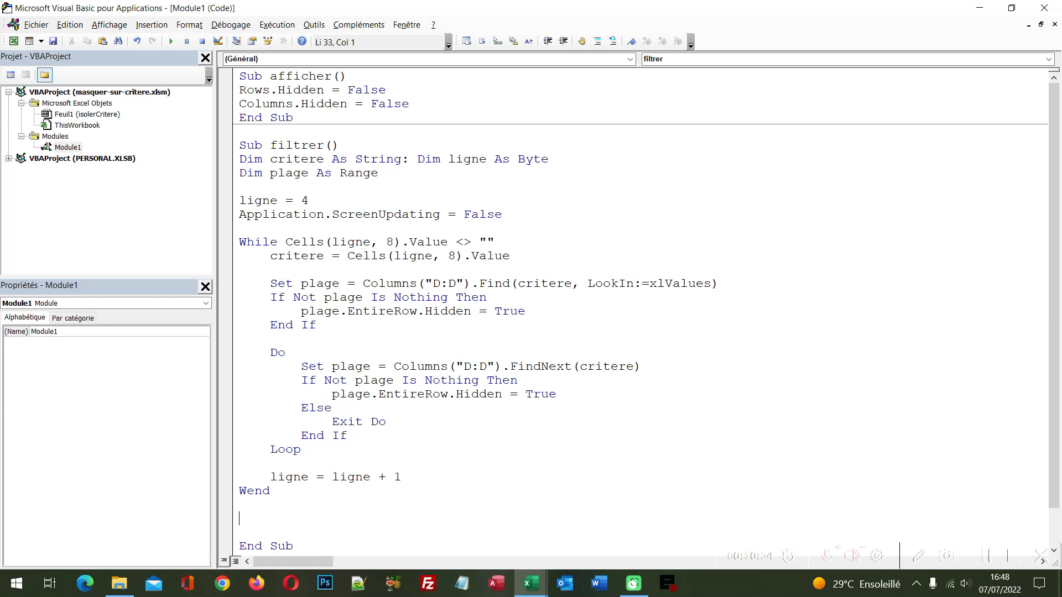
pyautogui.scroll(-1, 313, 492)
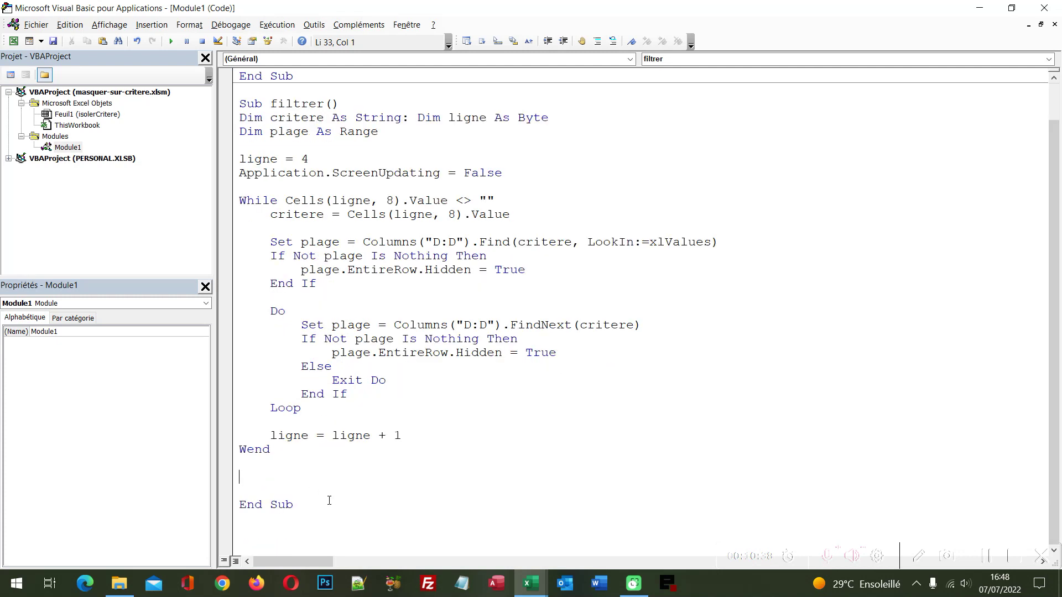
pyautogui.write('set pl')
pyautogui.write('age = nothing')
pyautogui.press('Return')
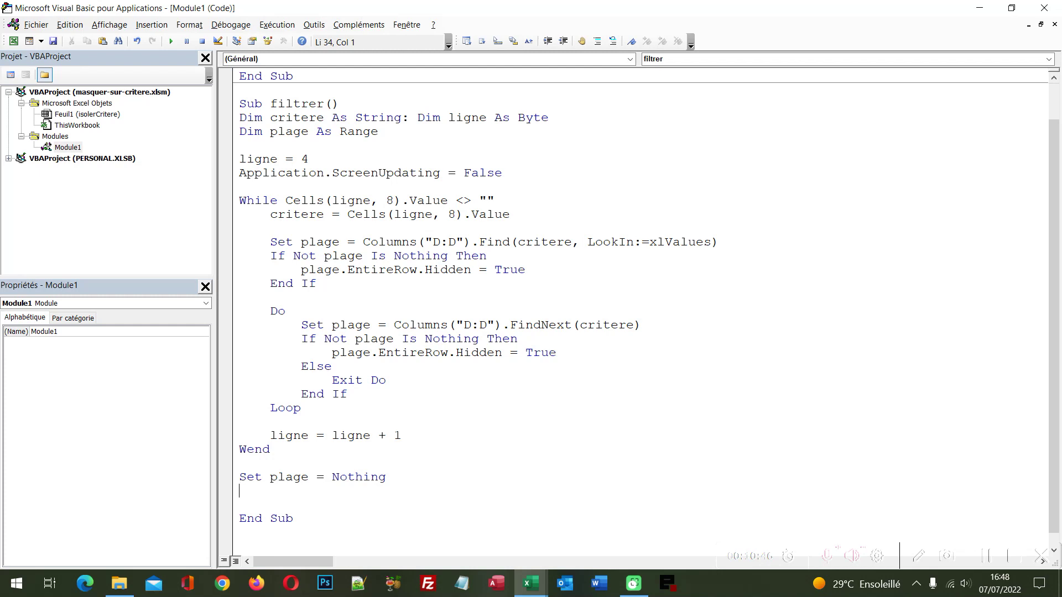
# - Copy the ScreenUpdating line below it, changing False to True, and return to the workbook
pyautogui.press('Up')
pyautogui.press('Up')
pyautogui.press('Up')
pyautogui.press('Up')
pyautogui.press('Up')
pyautogui.press('Up')
pyautogui.press('Up')
pyautogui.press('Up')
pyautogui.press('Up')
pyautogui.press('Up')
pyautogui.press('Up')
pyautogui.press('Up')
pyautogui.press('Up')
pyautogui.press('Up')
pyautogui.press('Up')
pyautogui.press('Up')
pyautogui.hotkey('shift', 'End')
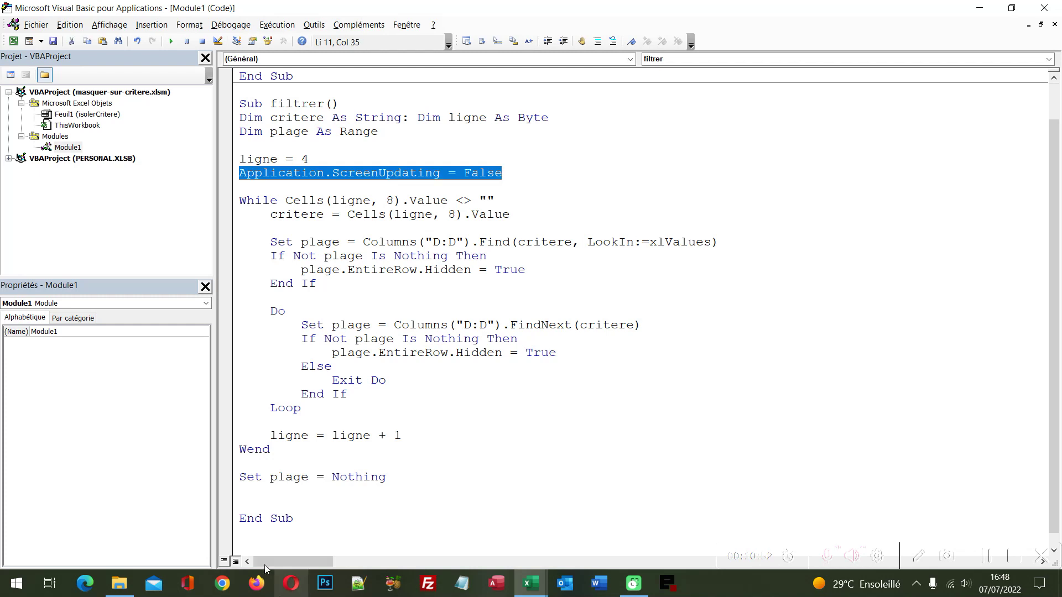
pyautogui.click(257, 477)
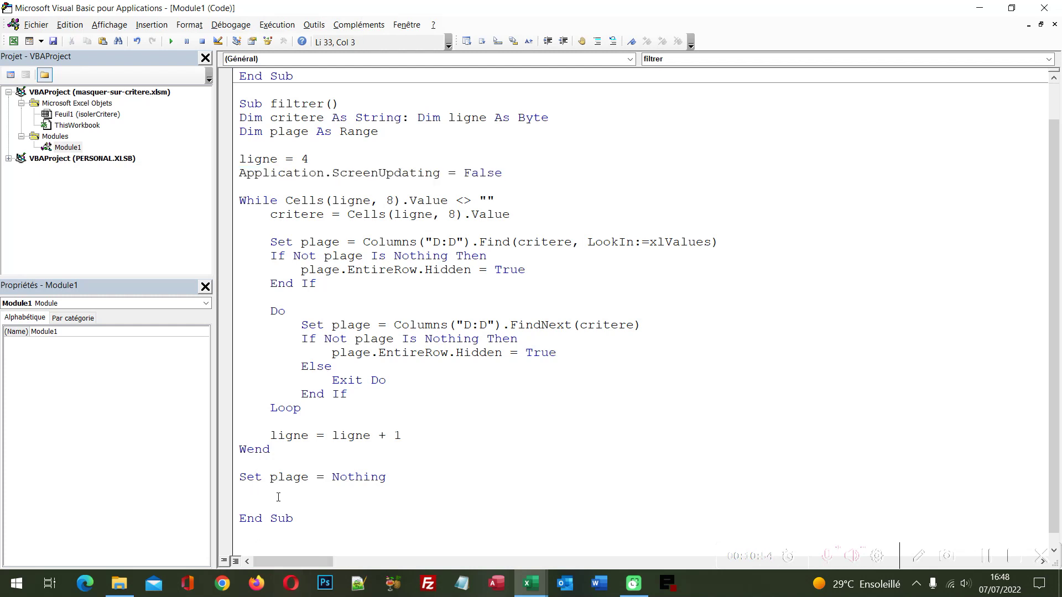
pyautogui.hotkey('ctrl', 'v')
pyautogui.hotkey('ctrl', 'shift', 'Left')
pyautogui.write('True')
pyautogui.press('Up')
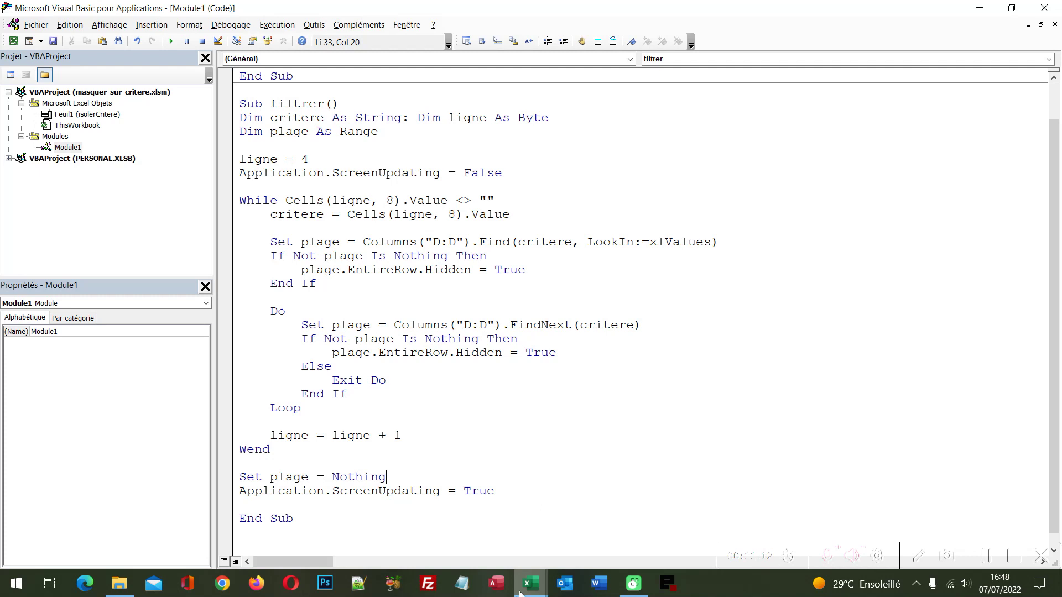
pyautogui.moveTo(528, 584)
pyautogui.click(453, 522)
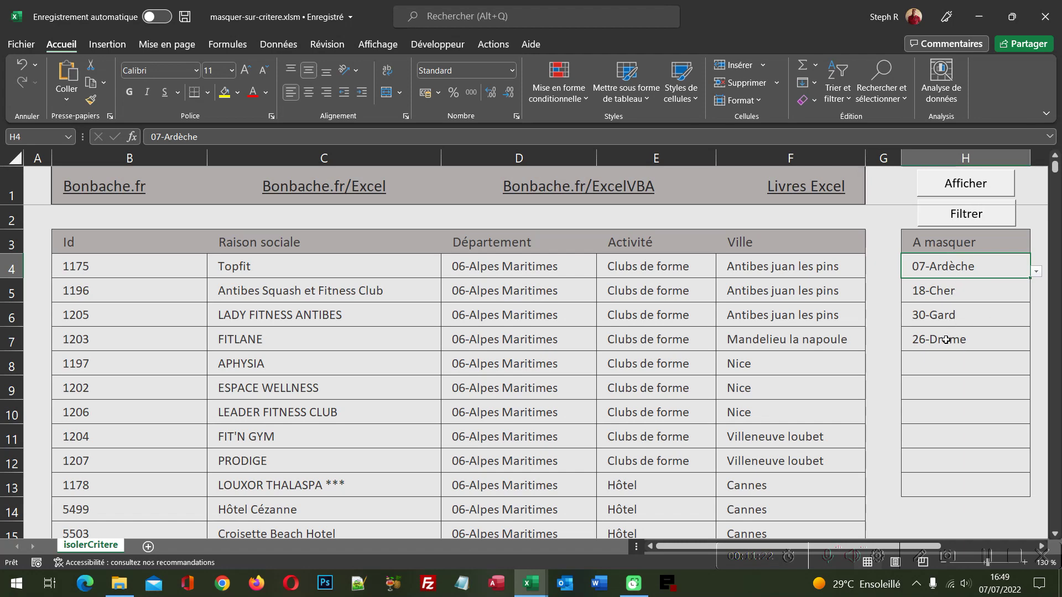
pyautogui.scroll(-1, 555, 430)
pyautogui.scroll(-3, 554, 431)
pyautogui.scroll(-6, 555, 430)
pyautogui.scroll(-3, 555, 430)
pyautogui.scroll(-3, 554, 430)
pyautogui.scroll(-2, 555, 431)
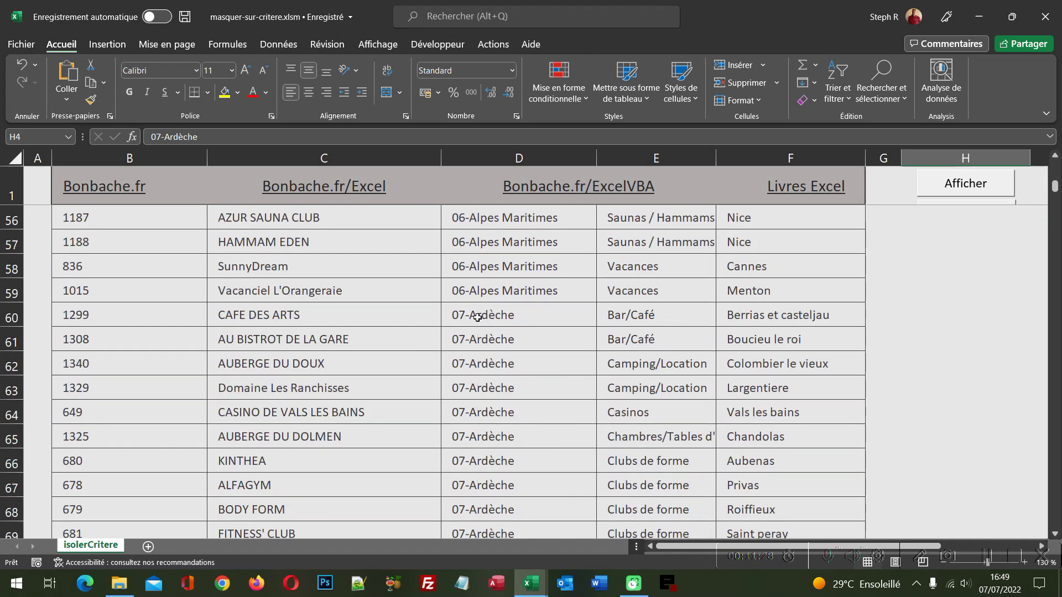
pyautogui.scroll(-1, 477, 317)
pyautogui.scroll(-3, 481, 391)
pyautogui.scroll(-5, 482, 391)
pyautogui.scroll(-6, 482, 391)
pyautogui.scroll(-8, 485, 396)
pyautogui.scroll(-6, 484, 396)
pyautogui.scroll(-6, 484, 396)
pyautogui.scroll(-4, 484, 395)
pyautogui.scroll(-7, 485, 396)
pyautogui.scroll(-1, 485, 396)
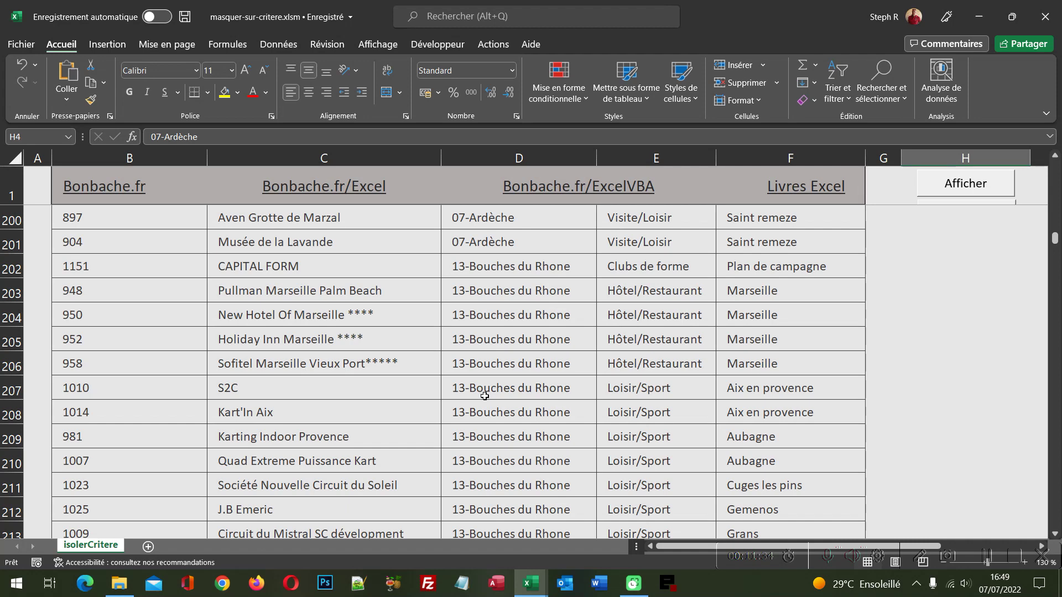
pyautogui.scroll(-5, 484, 396)
pyautogui.scroll(-3, 484, 396)
pyautogui.scroll(-4, 484, 396)
pyautogui.scroll(-1, 484, 396)
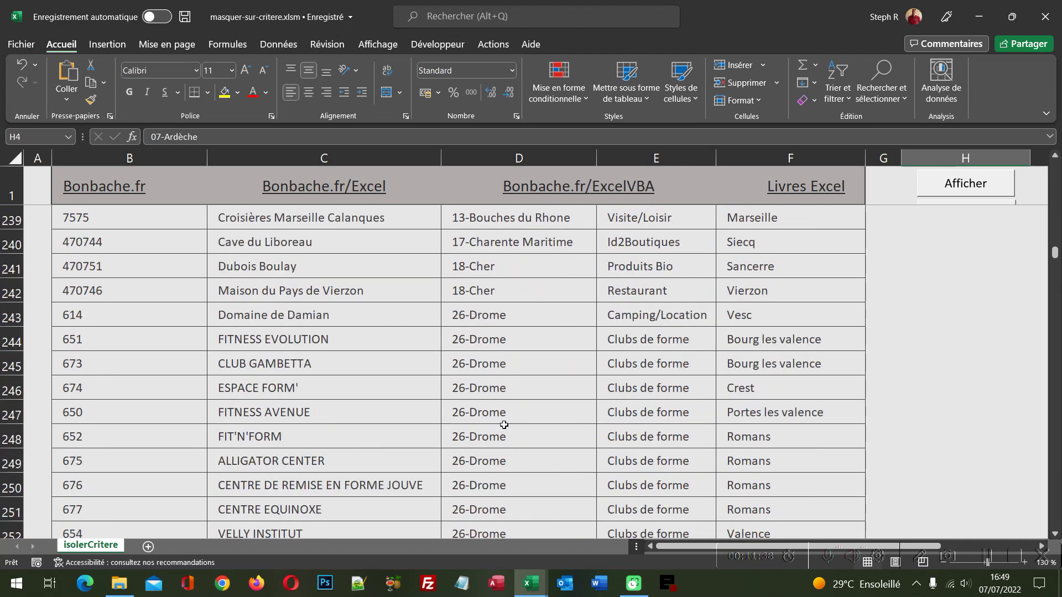
pyautogui.scroll(-5, 503, 429)
pyautogui.scroll(-1, 503, 429)
pyautogui.scroll(-7, 504, 429)
pyautogui.scroll(-6, 504, 429)
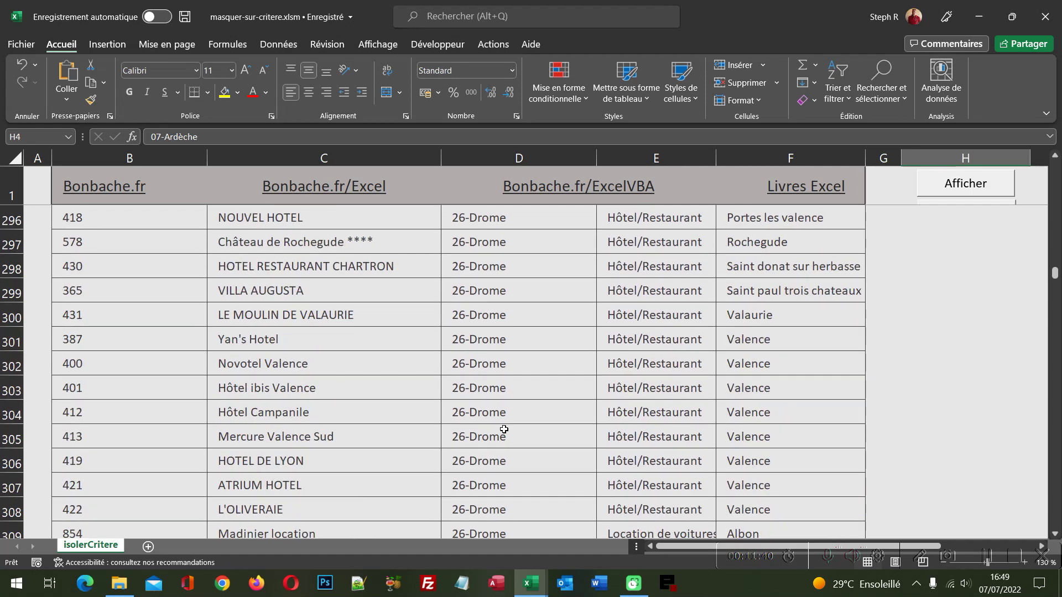
pyautogui.scroll(-6, 503, 430)
pyautogui.scroll(-9, 504, 429)
pyautogui.scroll(-9, 504, 429)
pyautogui.scroll(-5, 504, 429)
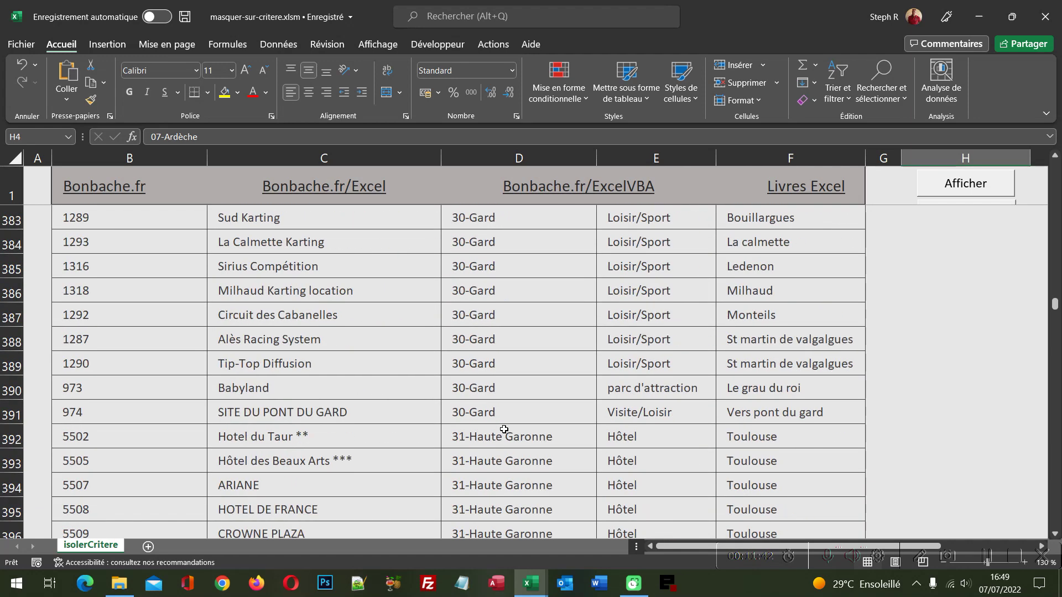
pyautogui.moveTo(1055, 304); pyautogui.dragTo(1055, 165)
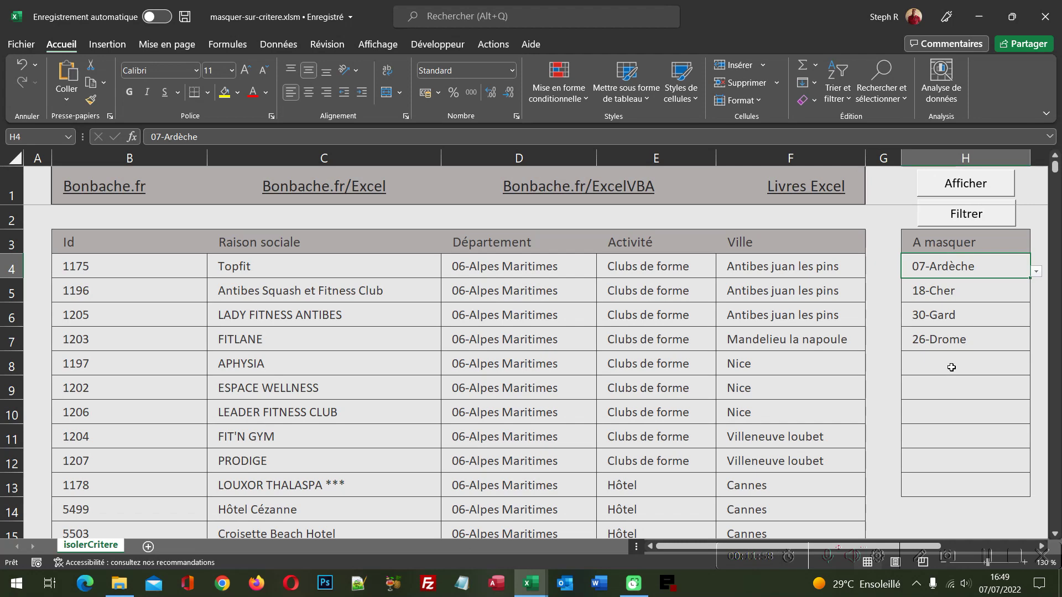
pyautogui.click(951, 367)
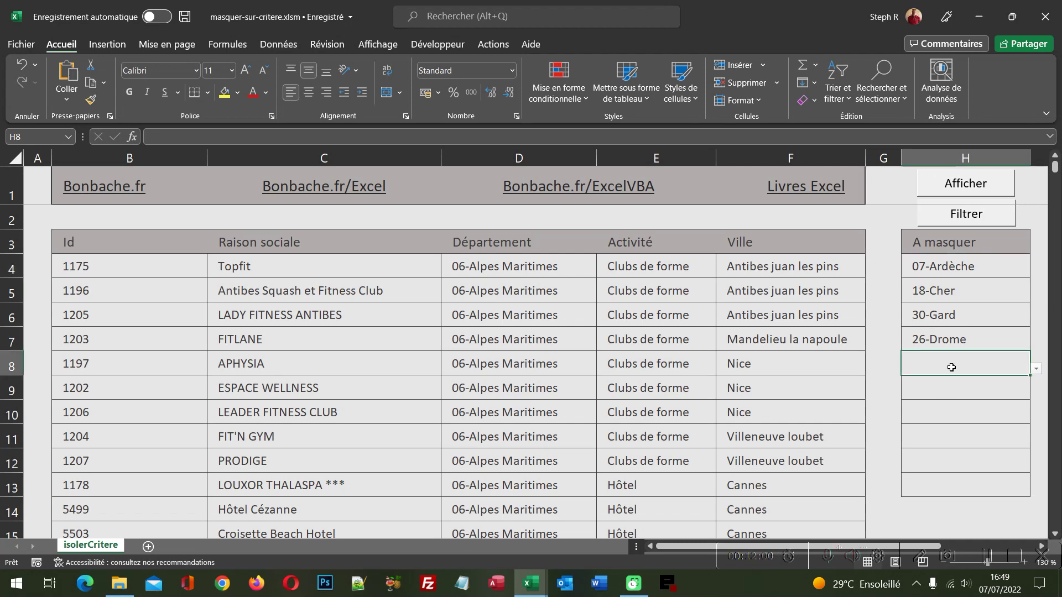
# - Run the Filtrer macro and debug runtime error 1004 at the FindNext line
pyautogui.click(971, 216)
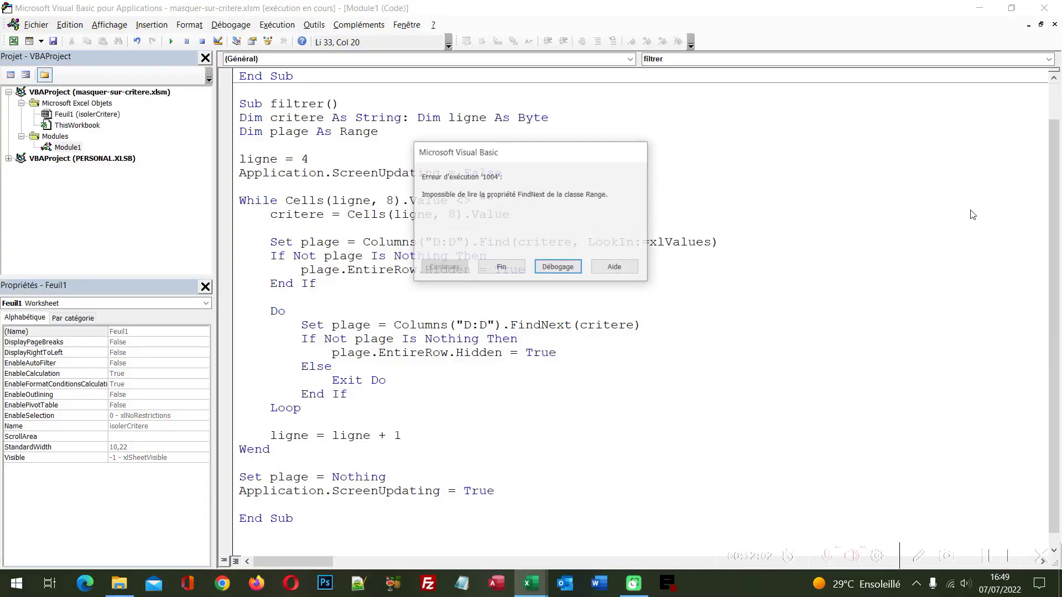
pyautogui.click(558, 267)
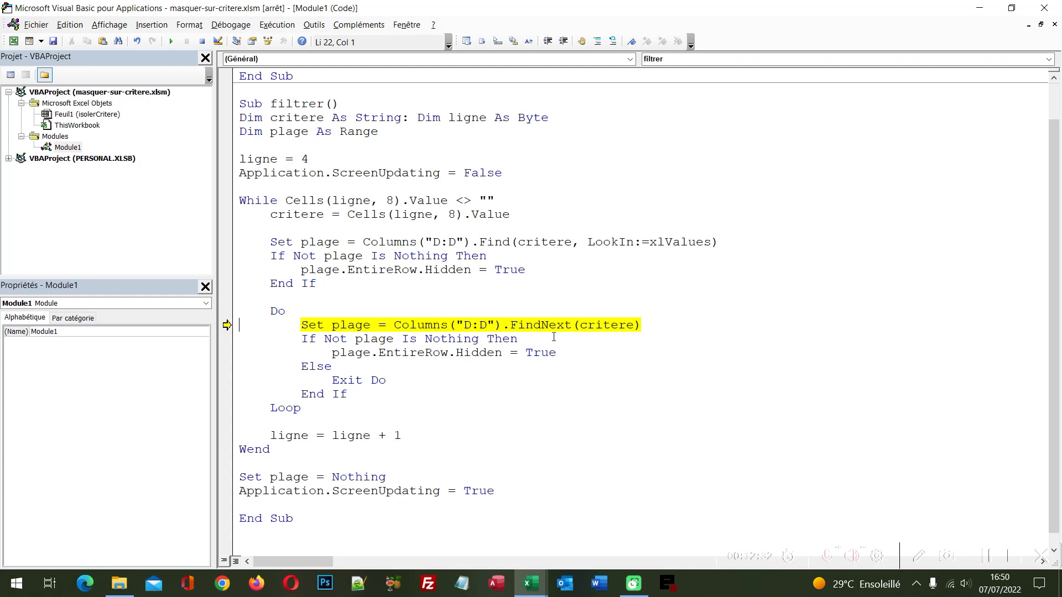
pyautogui.moveTo(365, 338)
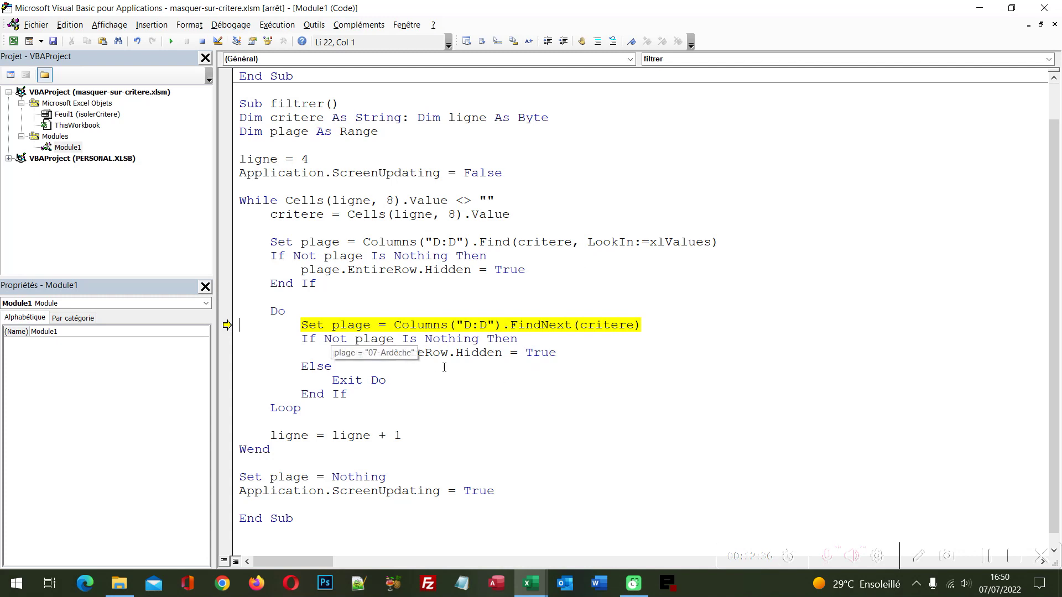
# - Let the paused macro finish, change FindNext(critere) to FindNext(plage), and return to the workbook
pyautogui.press('F5')
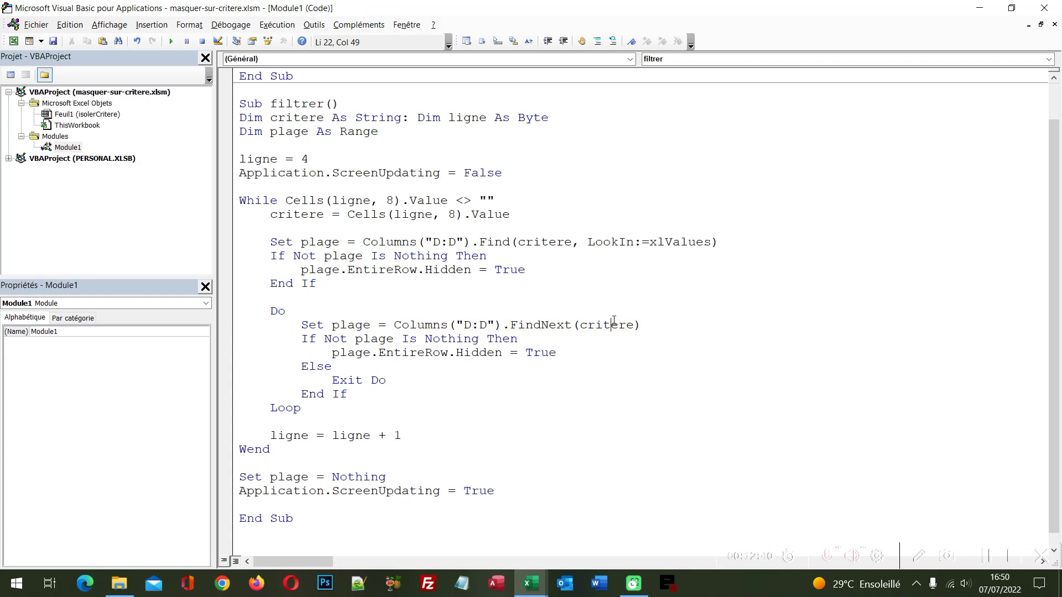
pyautogui.doubleClick(614, 326)
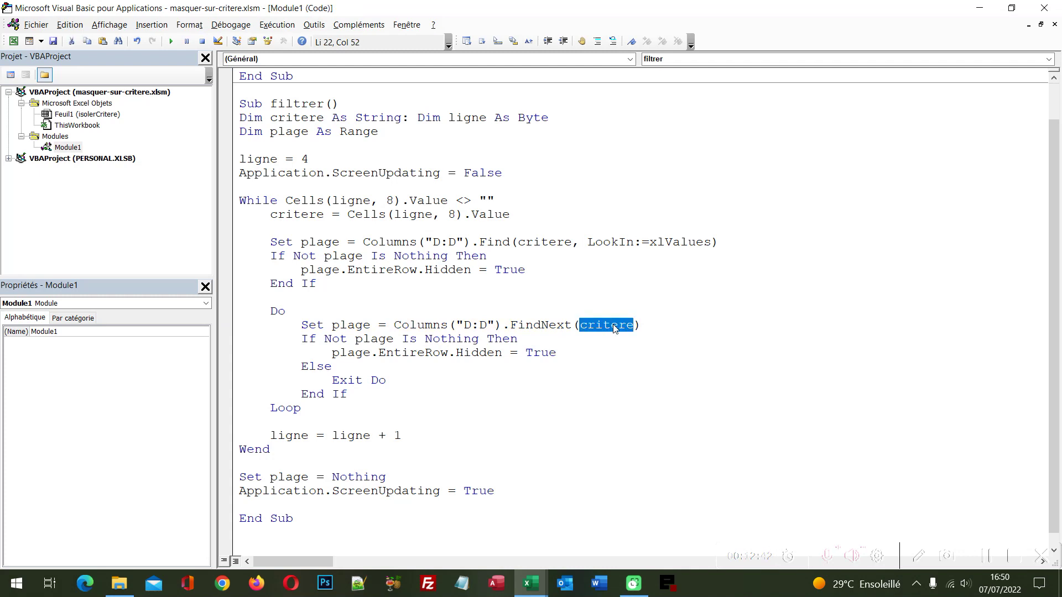
pyautogui.write('plage')
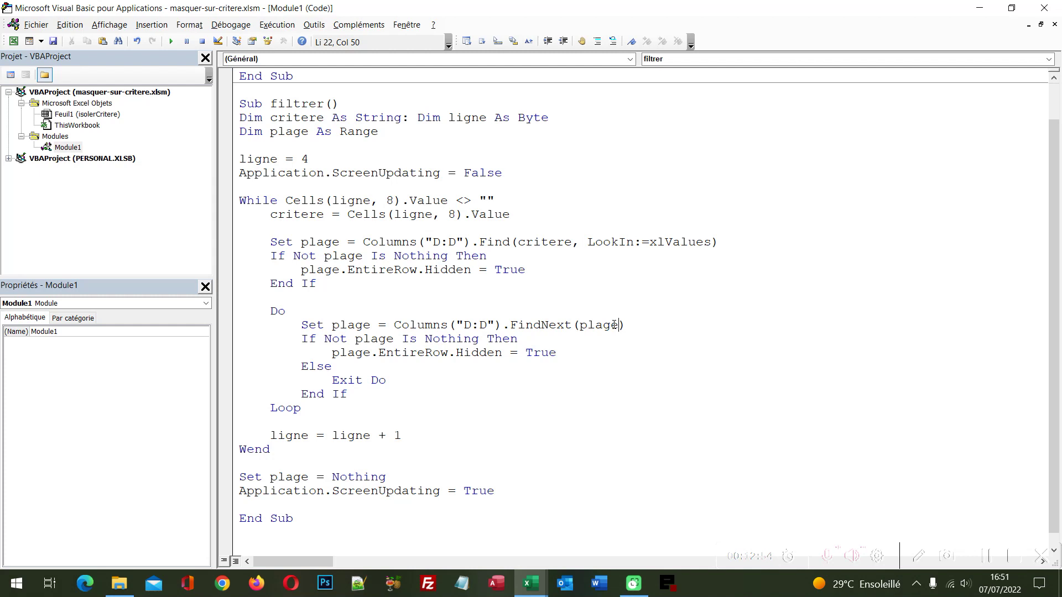
pyautogui.moveTo(529, 583)
pyautogui.click(469, 535)
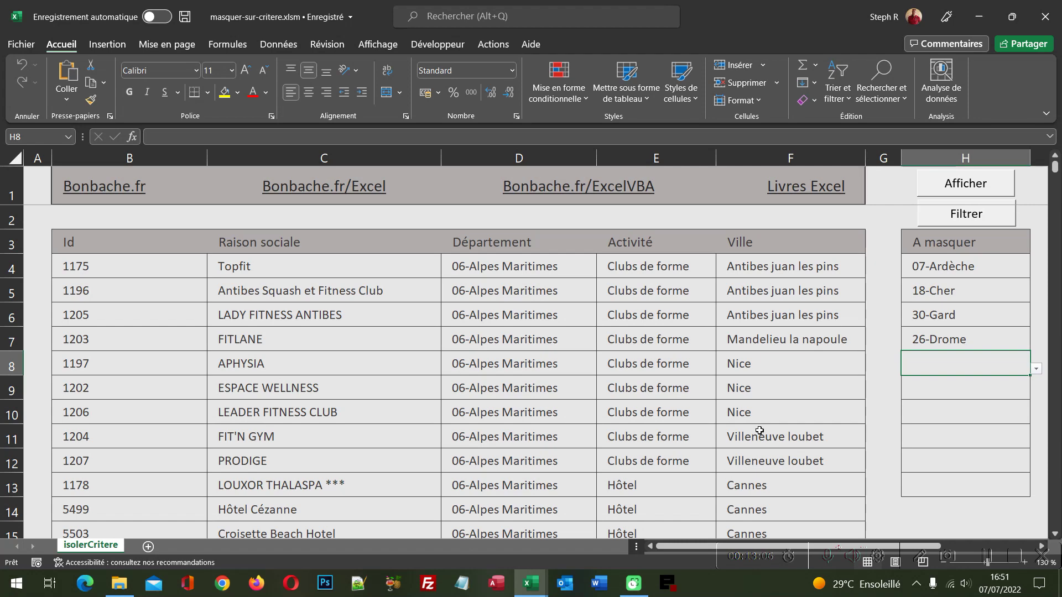
# - Run the Filtrer macro and scroll through the table to check the hidden department rows
pyautogui.click(998, 215)
pyautogui.scroll(-2, 566, 389)
pyautogui.scroll(-1, 565, 389)
pyautogui.scroll(-2, 566, 389)
pyautogui.scroll(-2, 566, 389)
pyautogui.scroll(-3, 565, 389)
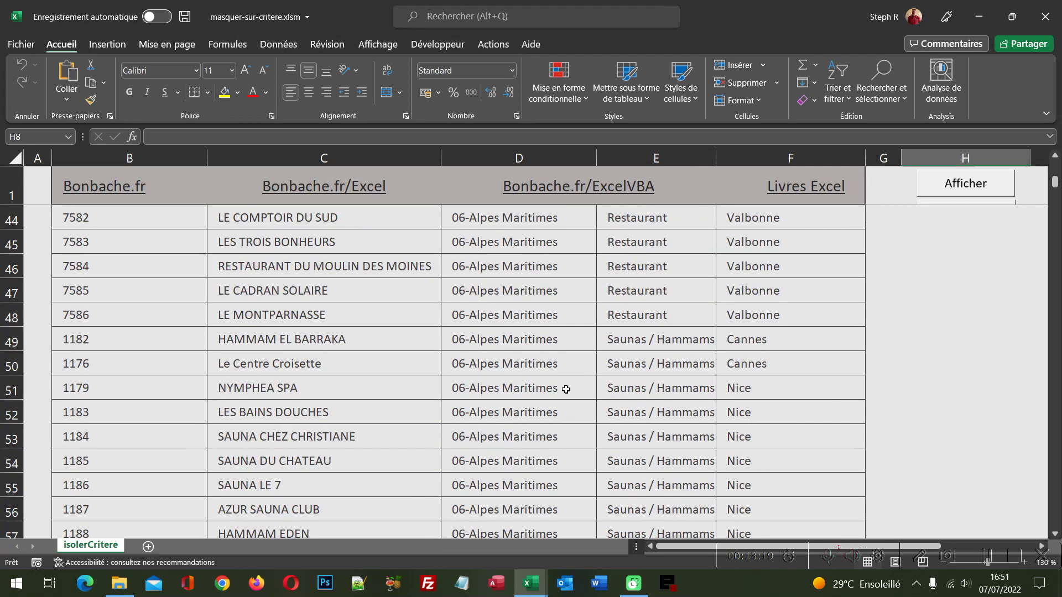
pyautogui.scroll(-3, 565, 390)
pyautogui.scroll(-1, 566, 389)
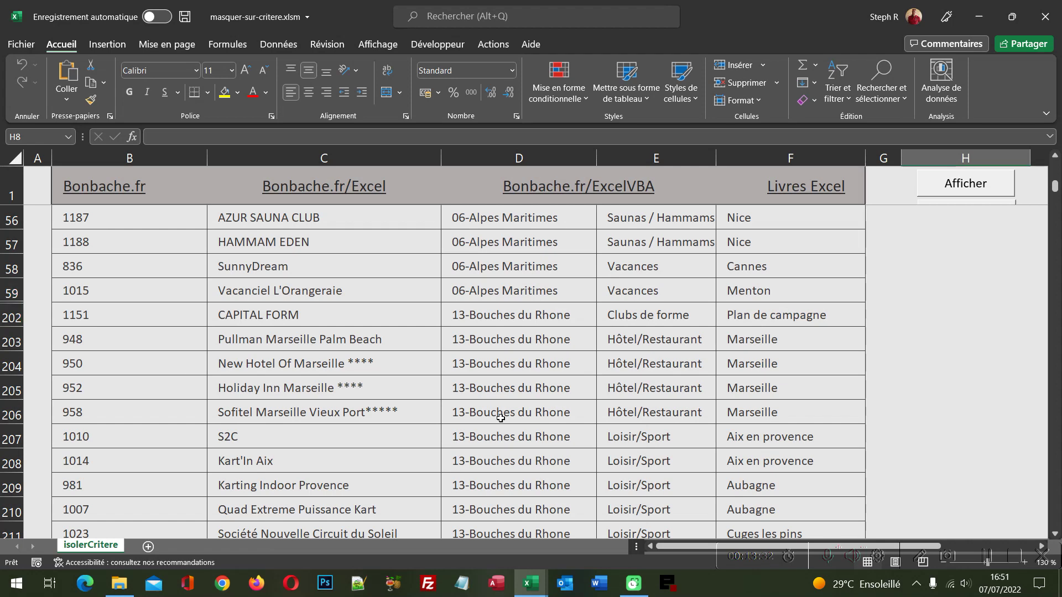
pyautogui.scroll(-1, 501, 418)
pyautogui.scroll(-4, 500, 417)
pyautogui.scroll(-4, 501, 418)
pyautogui.scroll(-3, 501, 417)
pyautogui.scroll(-2, 500, 418)
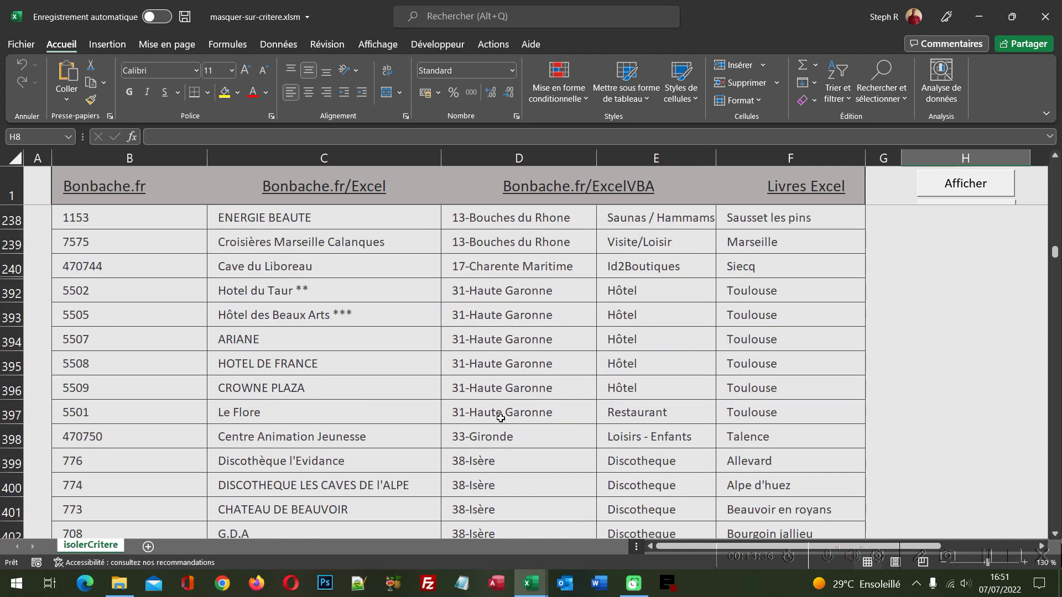
pyautogui.scroll(1, 500, 418)
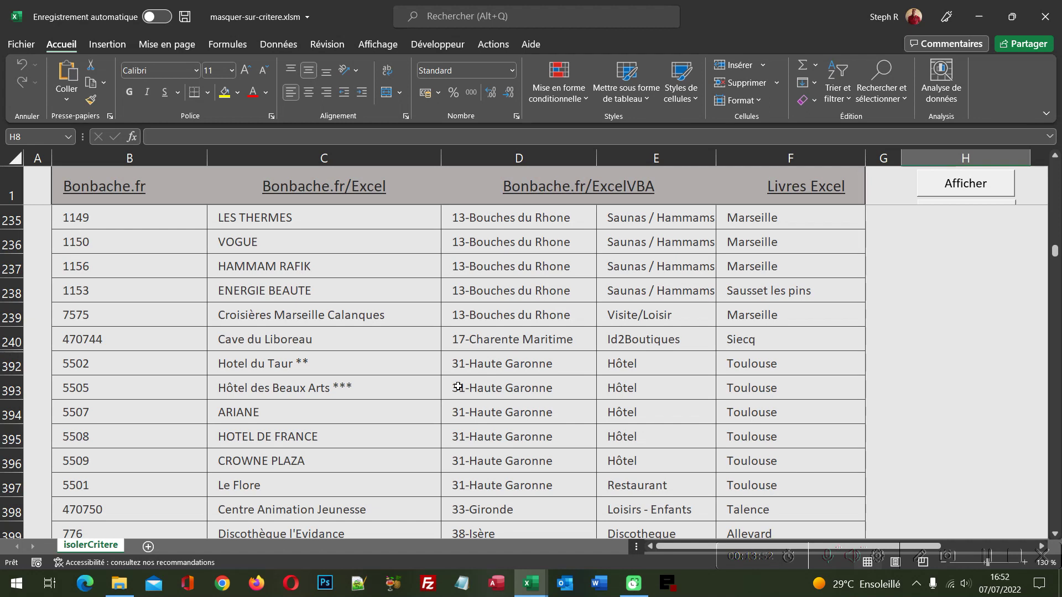
# - Select row 240 beside the hidden rows, then return to the top and select cell A1
pyautogui.click(14, 340)
pyautogui.scroll(4, 876, 402)
pyautogui.scroll(6, 880, 407)
pyautogui.scroll(20, 880, 407)
pyautogui.scroll(7, 881, 414)
pyautogui.scroll(3, 888, 435)
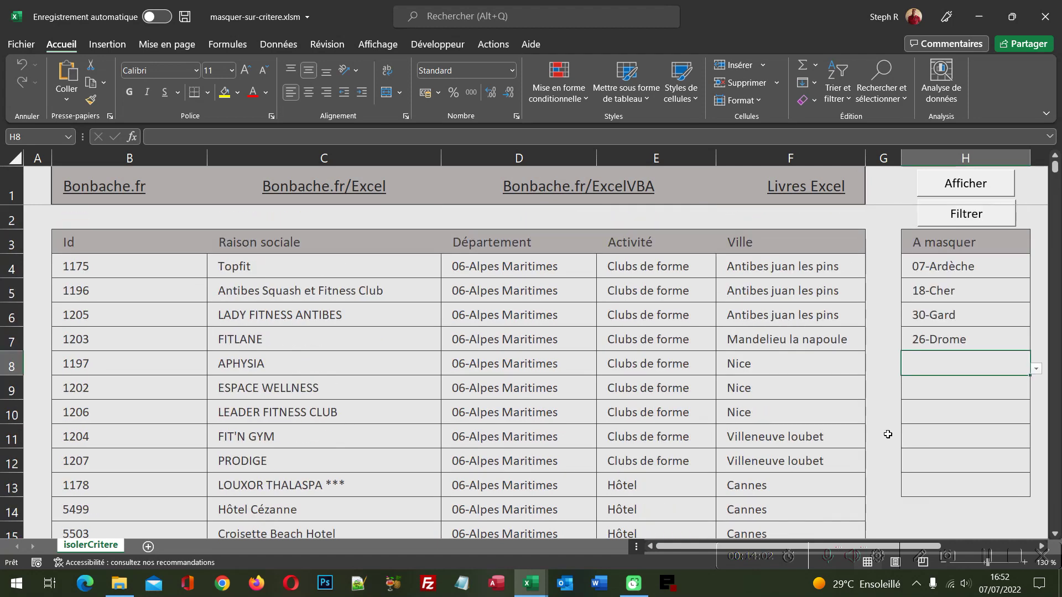
pyautogui.click(39, 183)
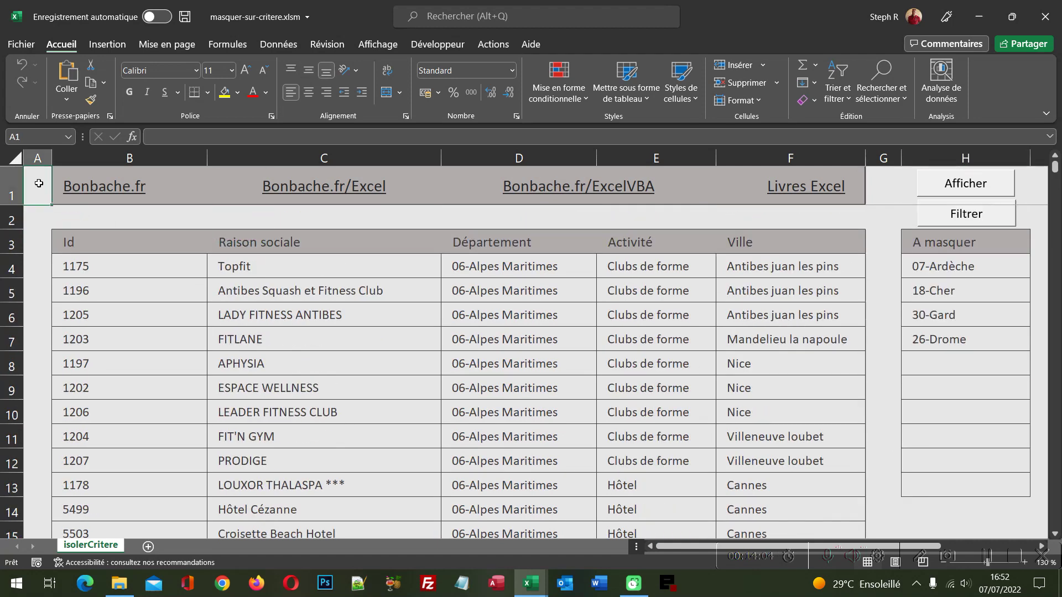